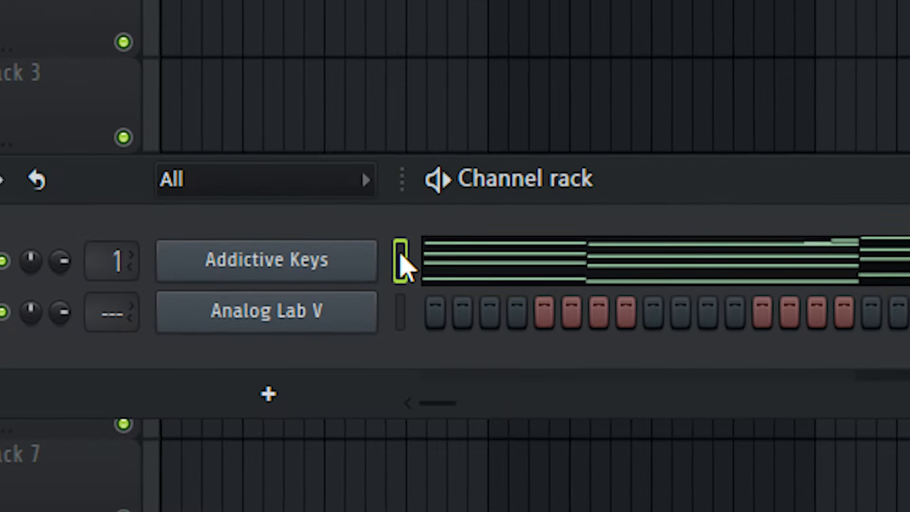
Step: Copy the Addictive Keys chord pattern into the Analog Lab V channel
click(425, 311)
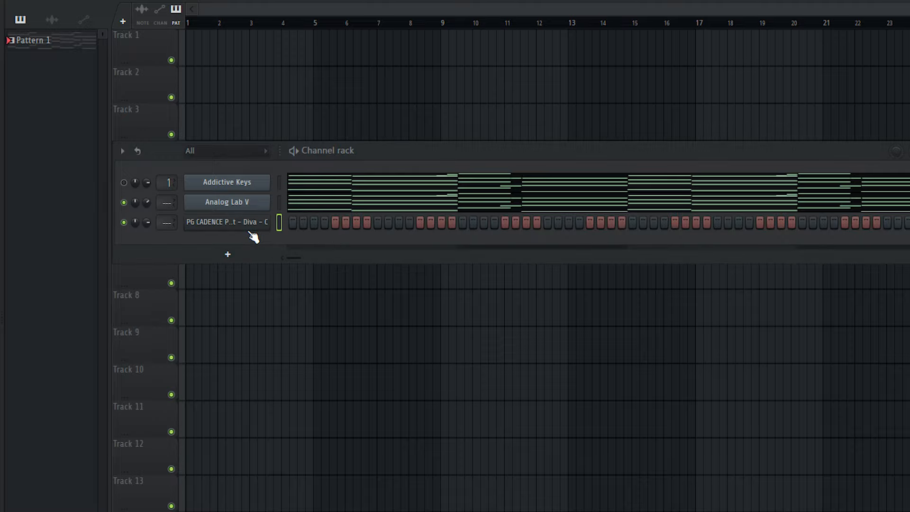
Step: Shape the volume envelope of the PG CADENCE Pluck Shot - Diva - C sample and paste the chords into its channel
click(250, 224)
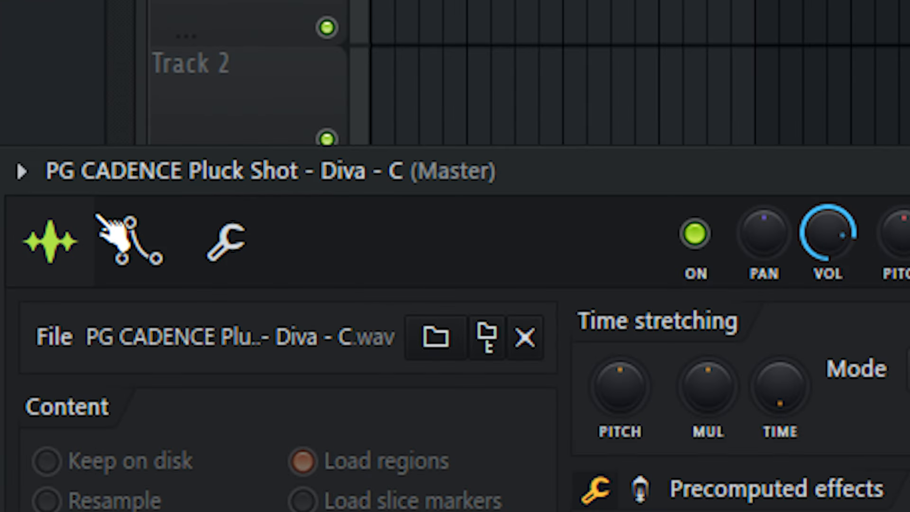
click(109, 132)
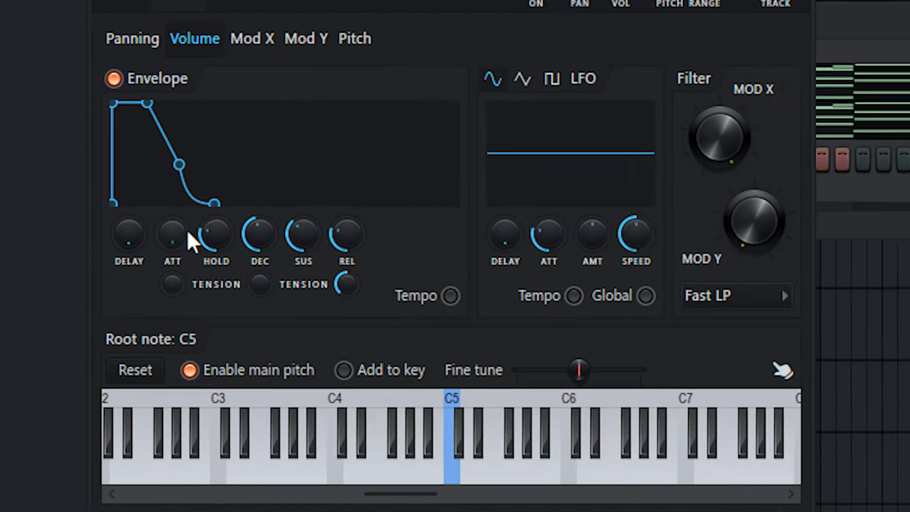
drag(127, 262, 127, 228)
drag(318, 275, 317, 313)
drag(366, 274, 366, 308)
drag(418, 272, 417, 303)
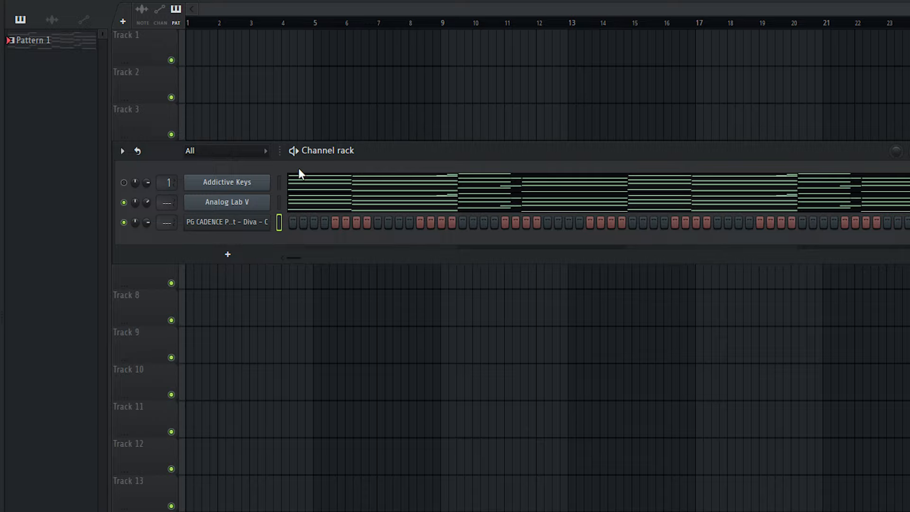
key(ctrl+v)
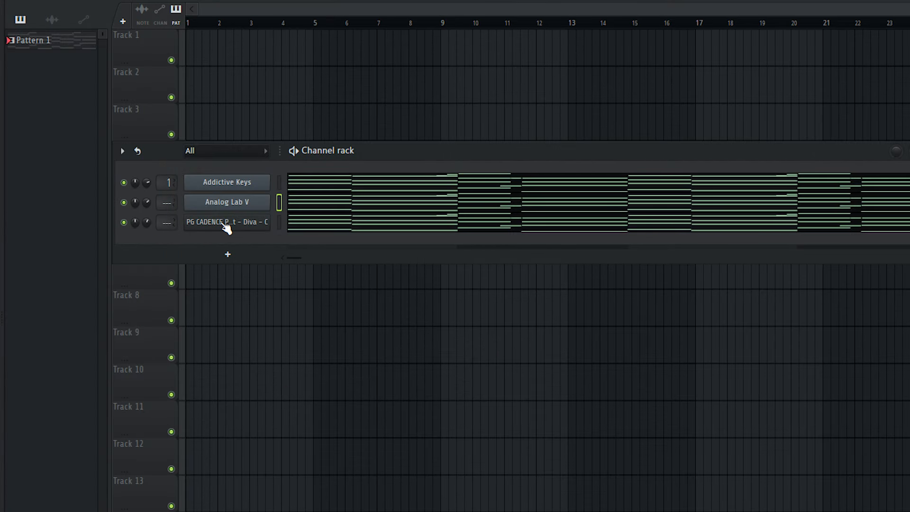
Step: Clone the Analog Lab V channel without its notes and load the pad preset Supernatural Angel Part2 in the clone
right_click(231, 208)
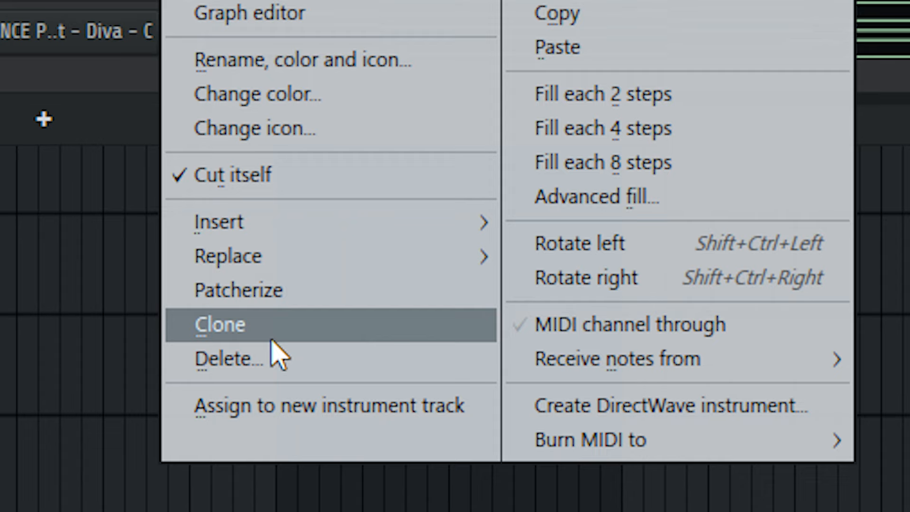
click(311, 334)
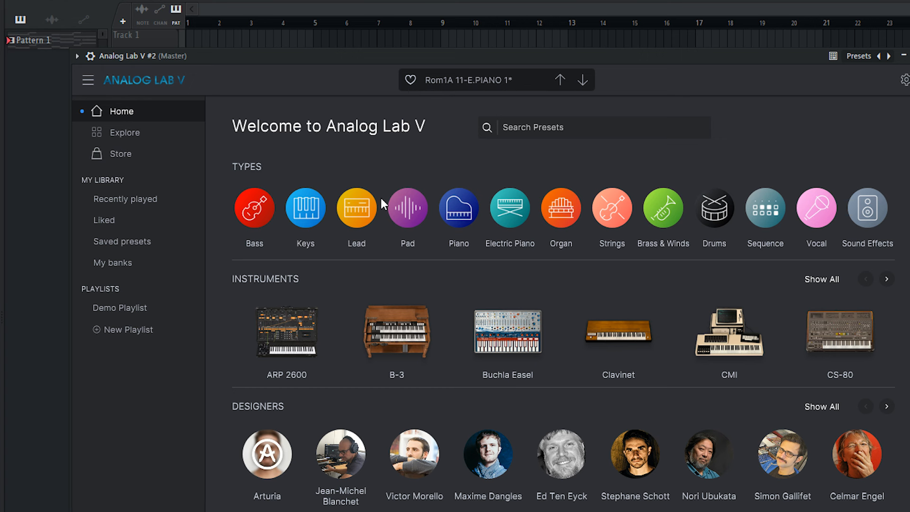
click(406, 207)
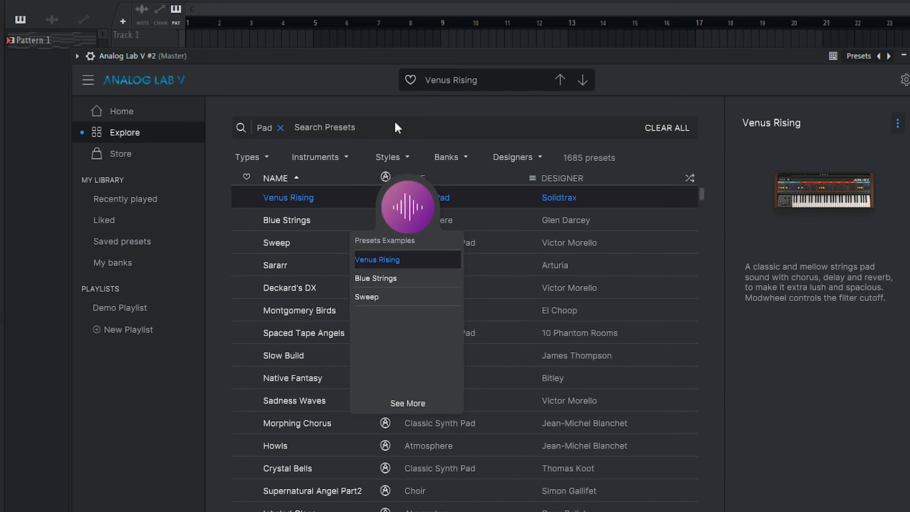
click(290, 492)
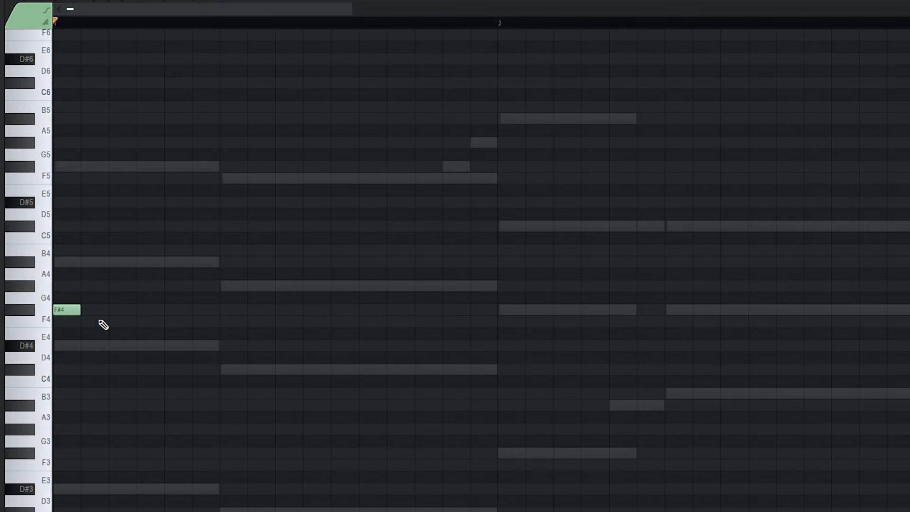
Step: Continue the Analog Lab V #2 melody in bar 1 after the opening F#4 with short C#5, F#4 and C#5 notes
scroll(95, 284, up, 2)
click(84, 240)
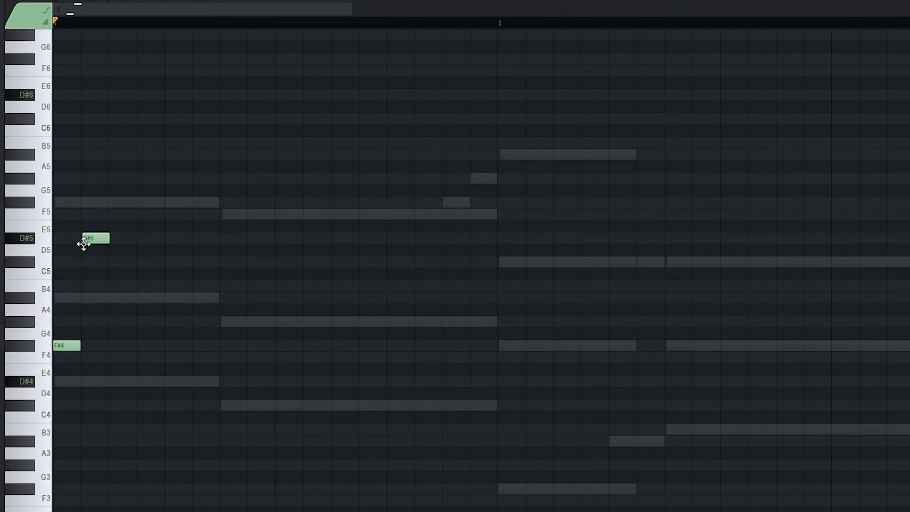
drag(82, 239, 87, 265)
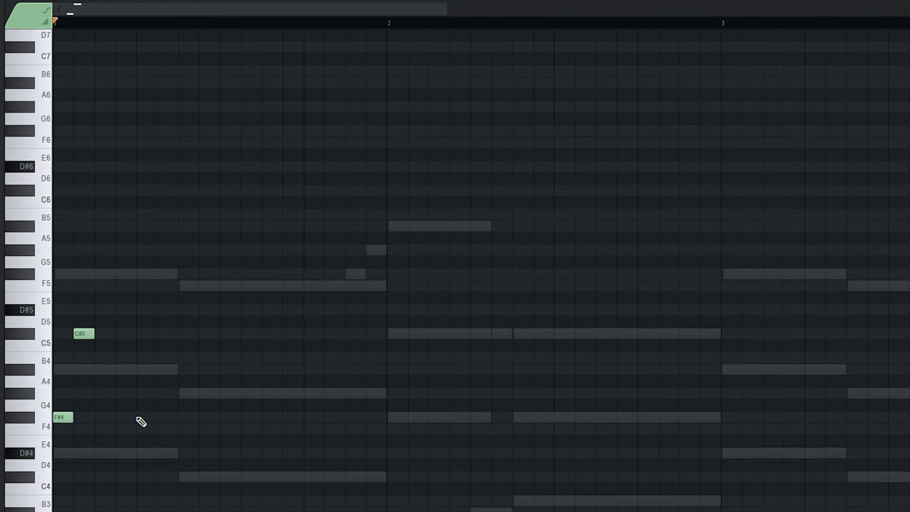
click(180, 334)
key(space)
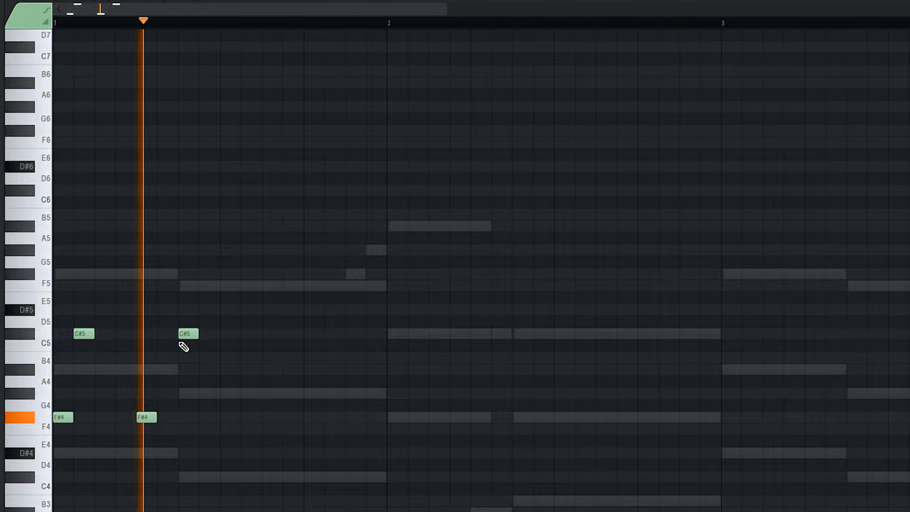
Step: Add two short A#4 notes in the second half of bar 1, after the second C#5
scroll(182, 351, down, 2)
click(235, 369)
key(space)
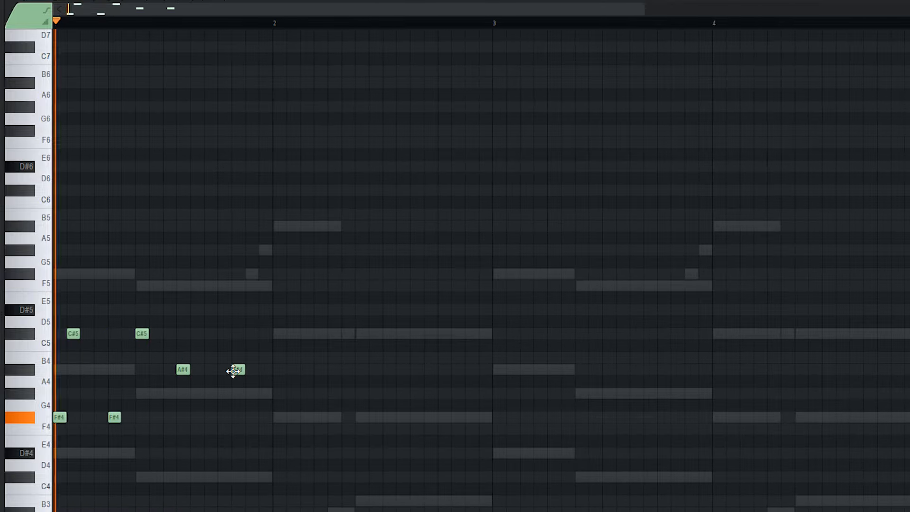
scroll(239, 382, down, 1)
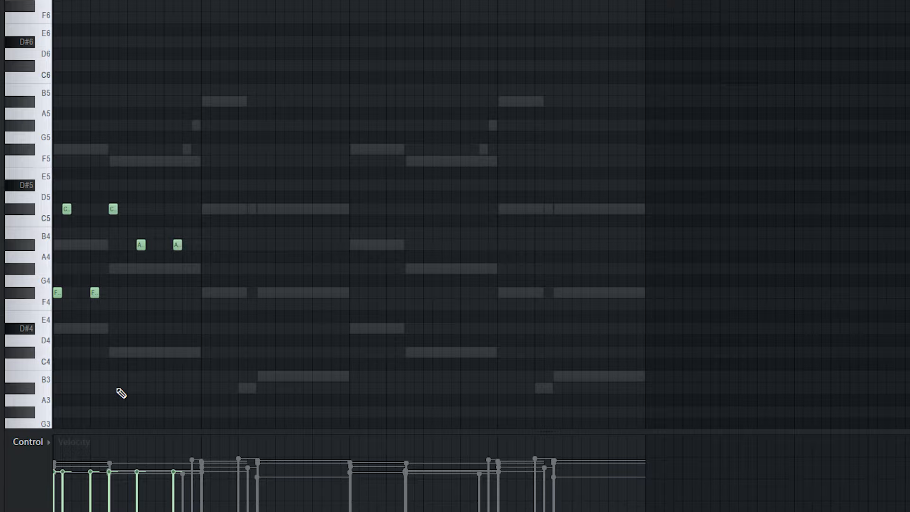
Step: Place a short C#4 note directly before each A#4 in bar 1 and play the melody back
scroll(121, 393, up, 2)
click(130, 352)
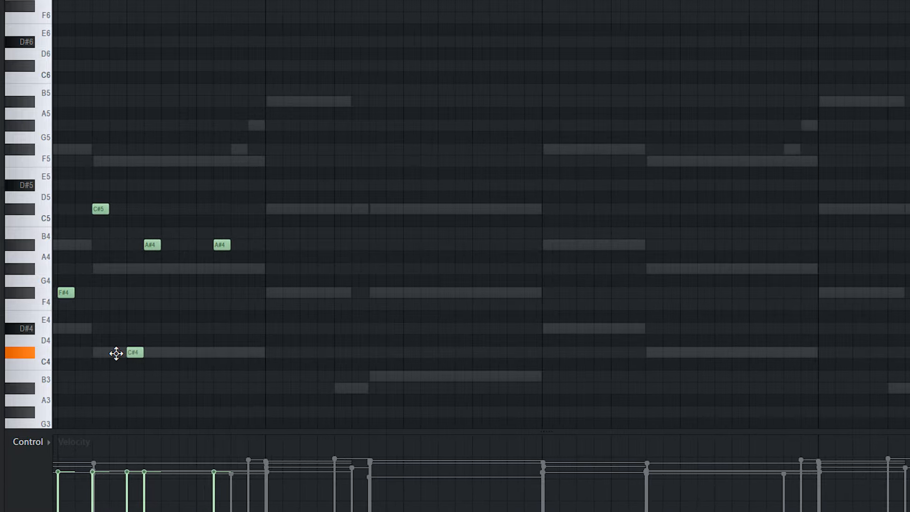
key(space)
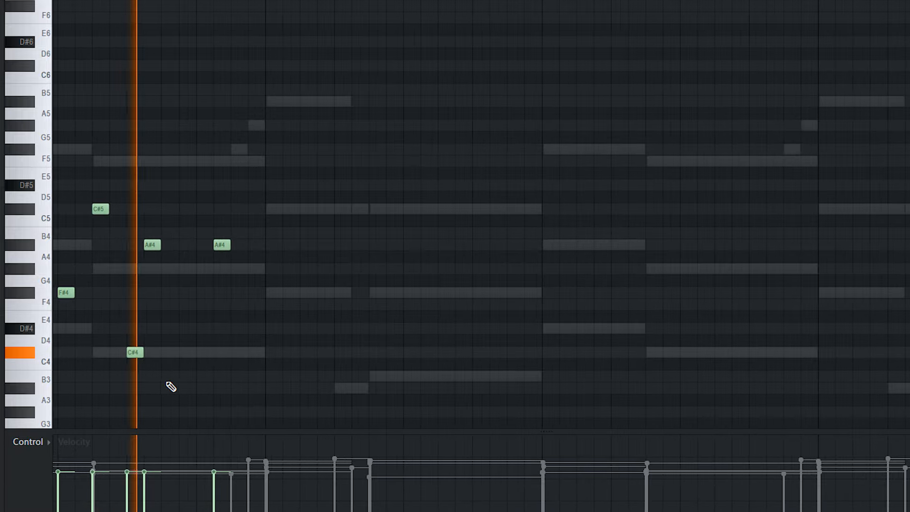
click(180, 352)
key(space)
key(space)
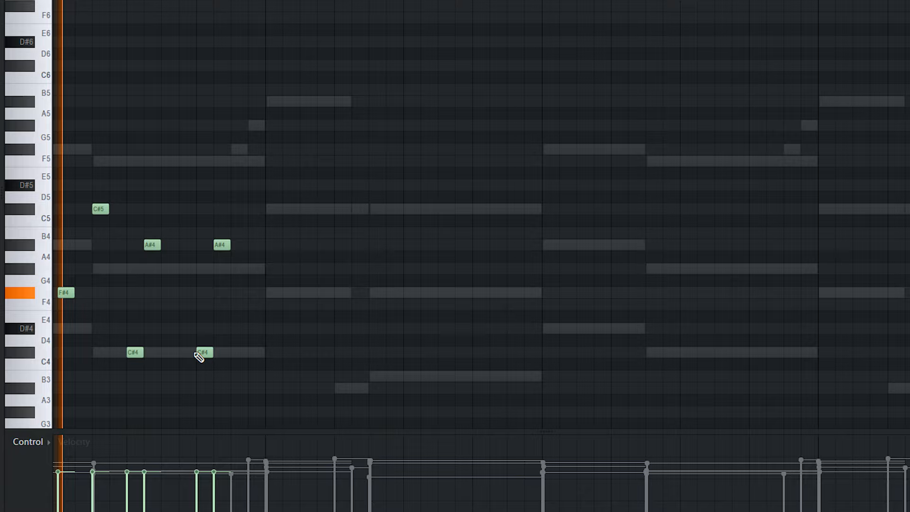
key(space)
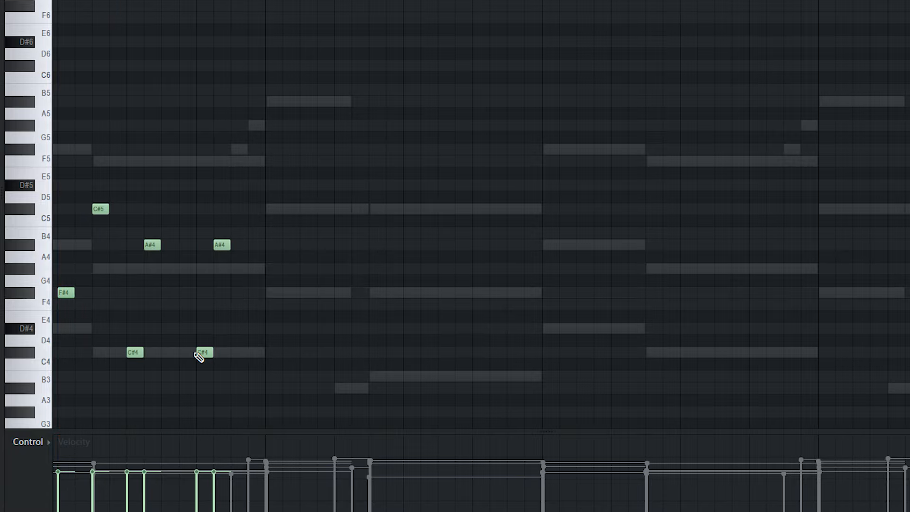
Step: Duplicate the whole first-bar melody into bar 2
drag(273, 358, 9, 26)
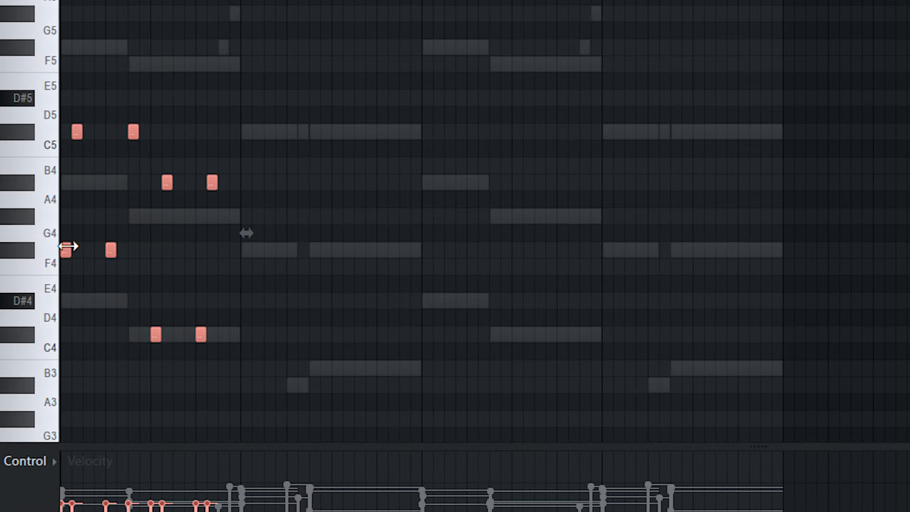
mouse_move(66, 248)
mouse_down()
mouse_move(186, 256)
mouse_move(247, 246)
mouse_up()
Step: Raise the two C#4 notes in bar 2 to F#4 and add a short G#4 after the last A#4
drag(314, 316, 499, 367)
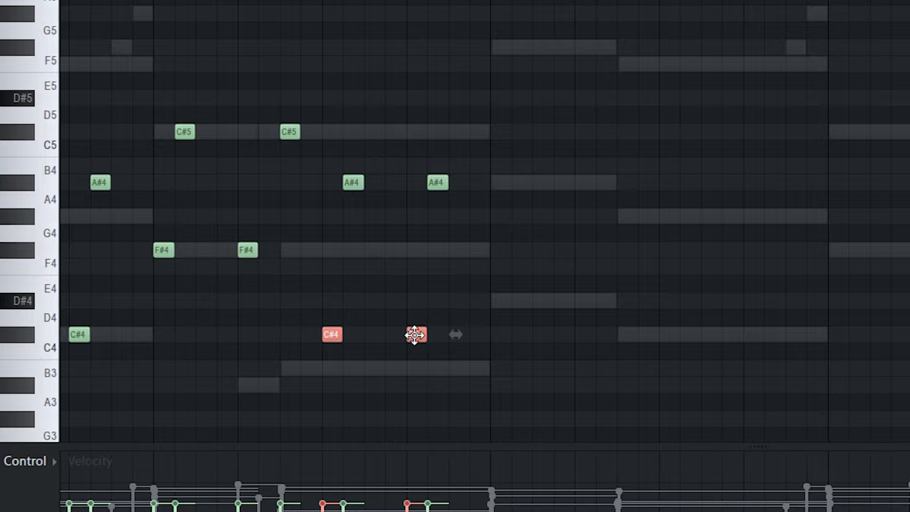
drag(414, 335, 407, 249)
click(459, 216)
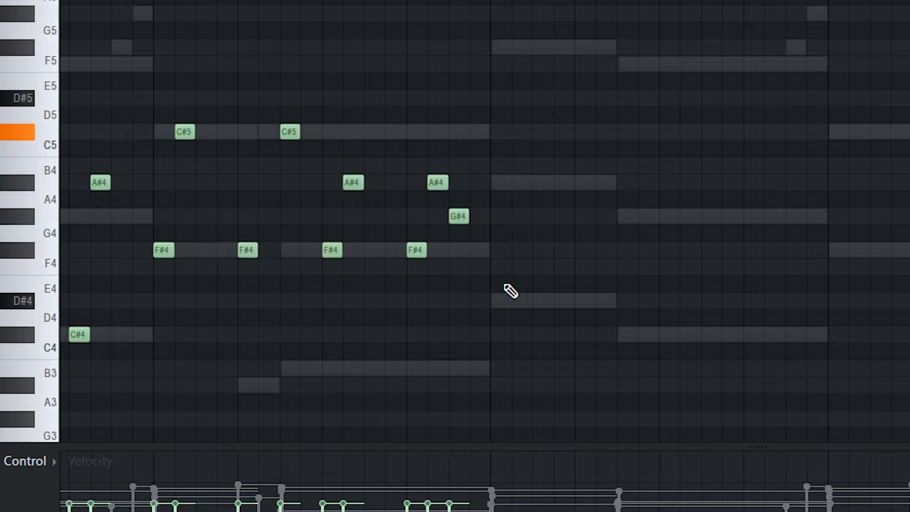
scroll(511, 290, down, 2)
key(space)
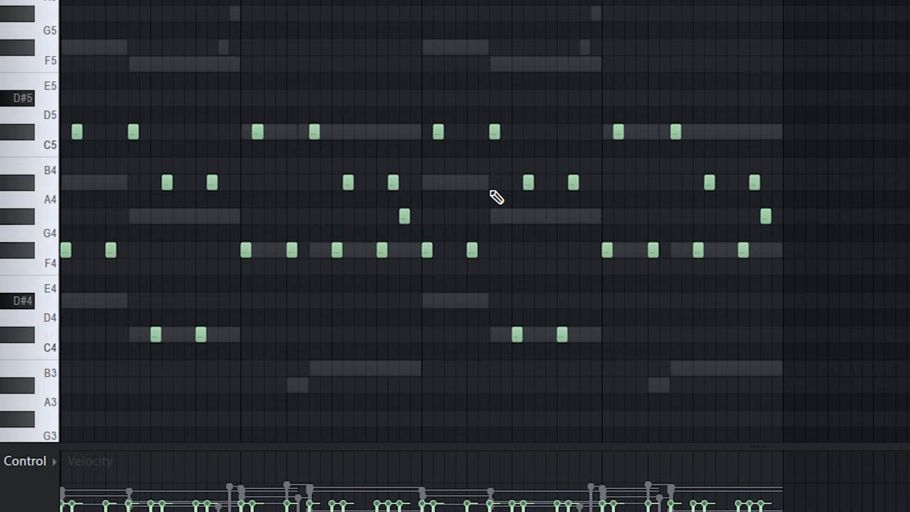
Step: Duplicate the four-bar melody directly after itself to fill bars 5 to 8
key(ctrl+b)
scroll(758, 211, down, 3)
scroll(683, 143, down, 2)
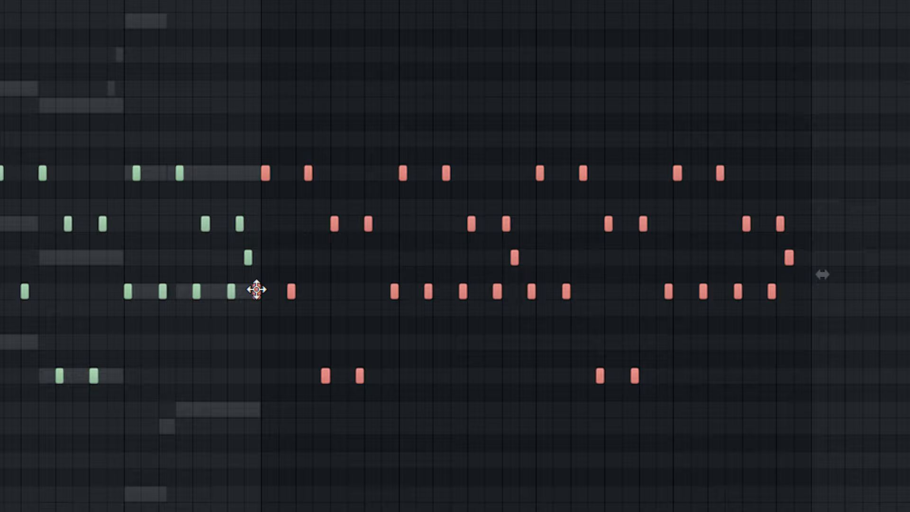
Step: Add G#5 notes above the second C#5 and both A#4 notes in bars 5 and 7
scroll(95, 375, up, 2)
scroll(110, 288, up, 2)
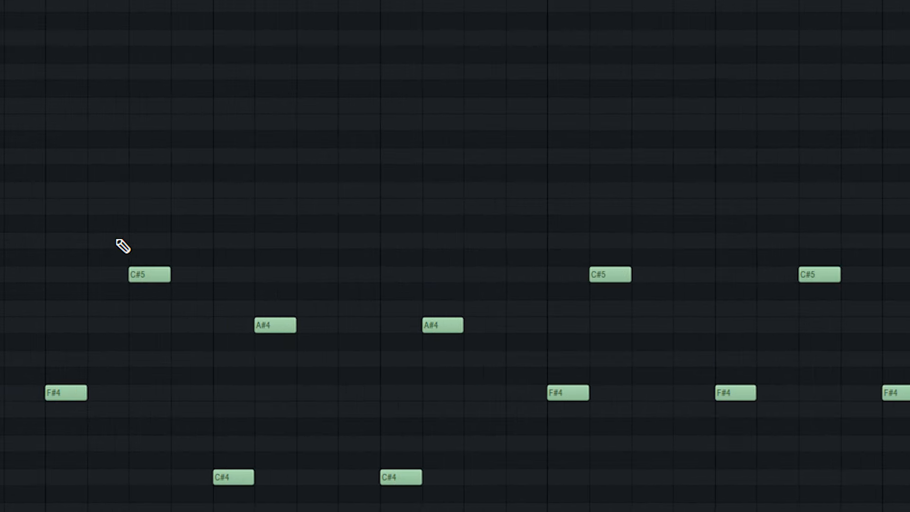
scroll(121, 215, up, 3)
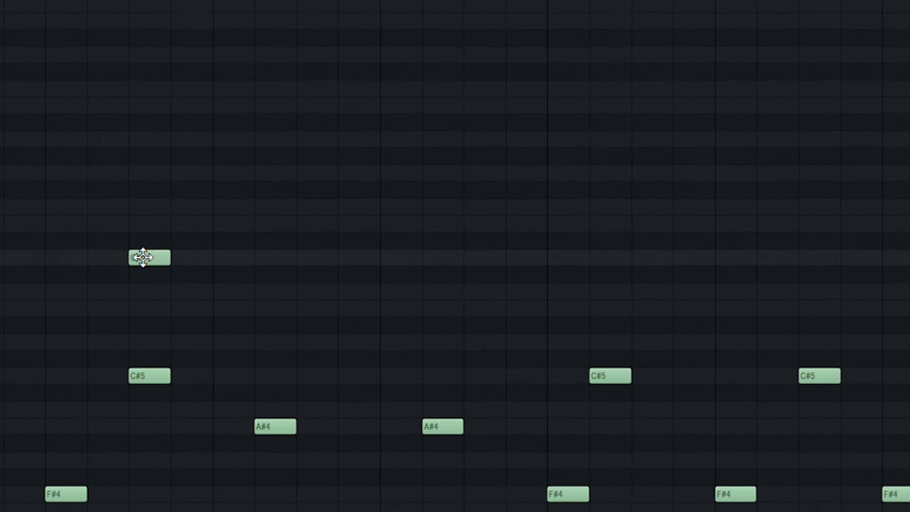
scroll(141, 260, down, 1)
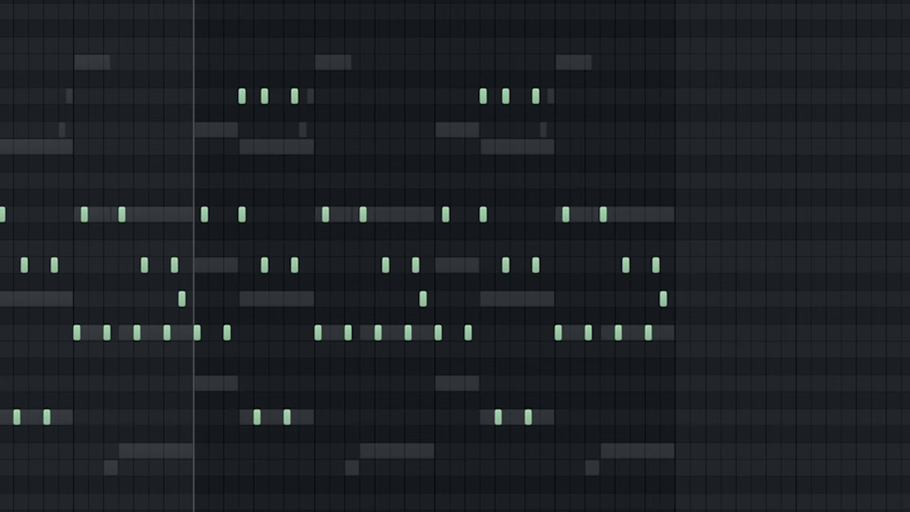
key(space)
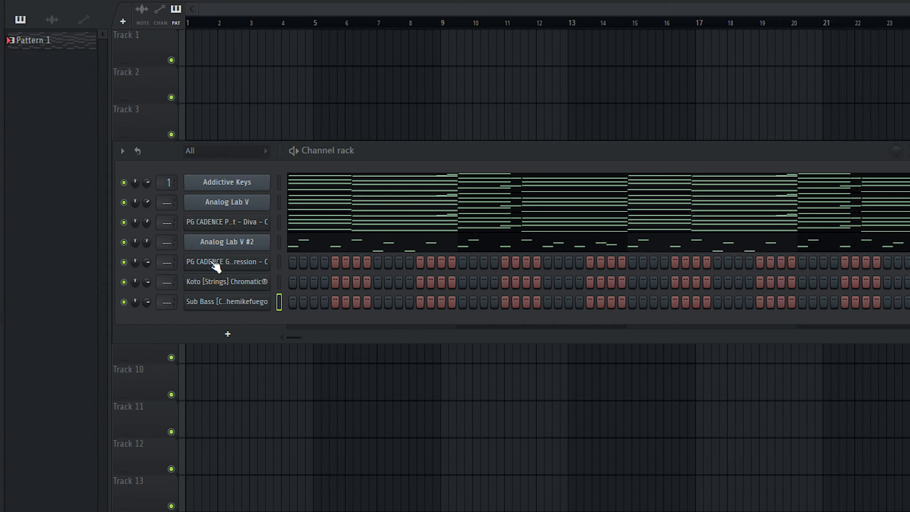
Step: Review the sampler windows of the newly added guitar, koto and sub bass one-shot channels
click(215, 266)
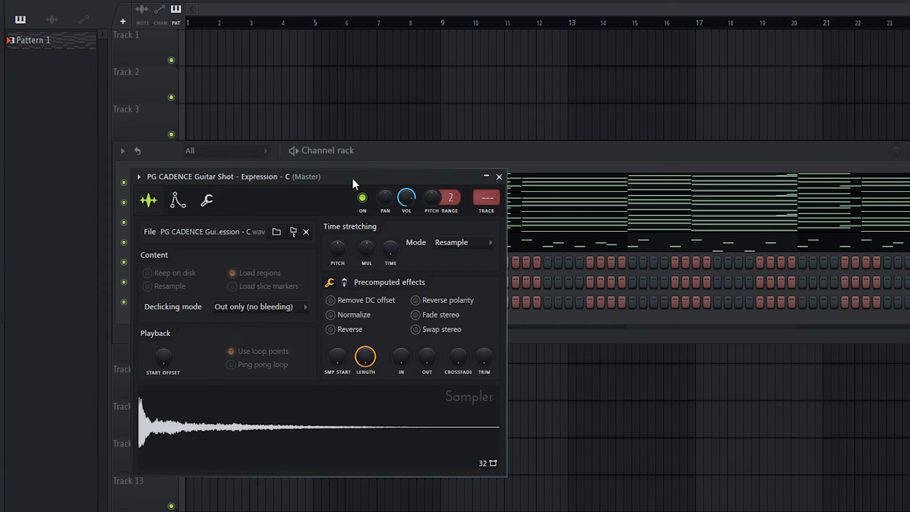
drag(352, 177, 352, 160)
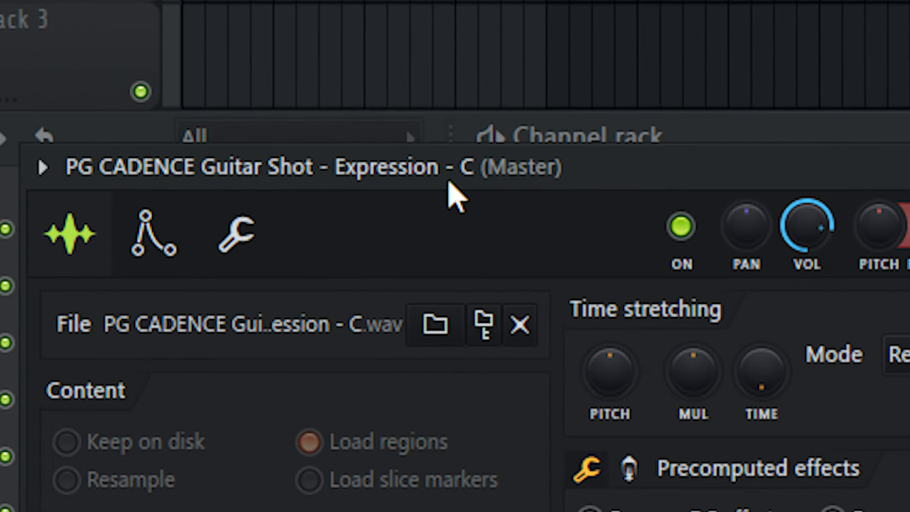
key(Escape)
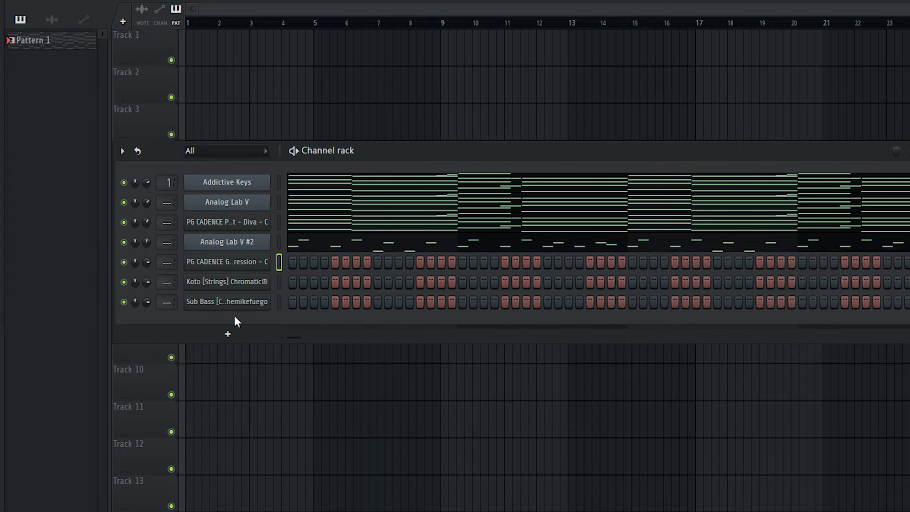
click(215, 283)
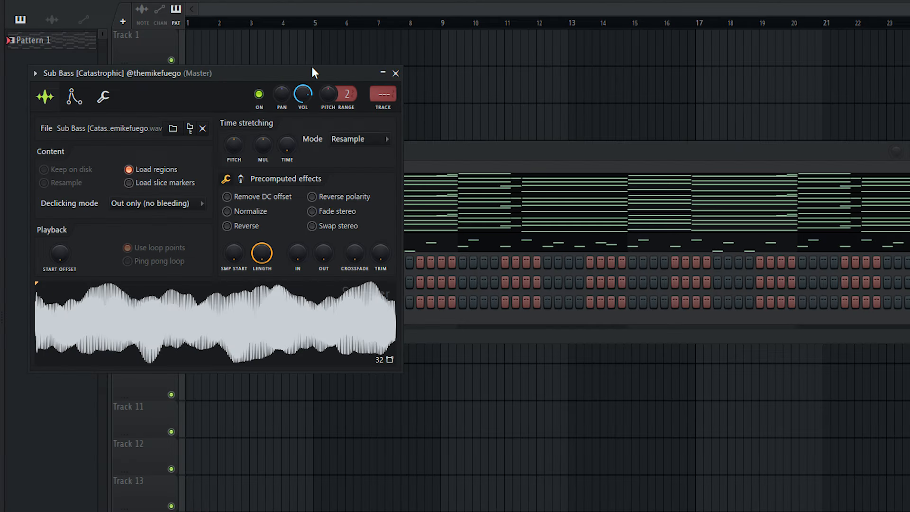
drag(315, 67, 345, 70)
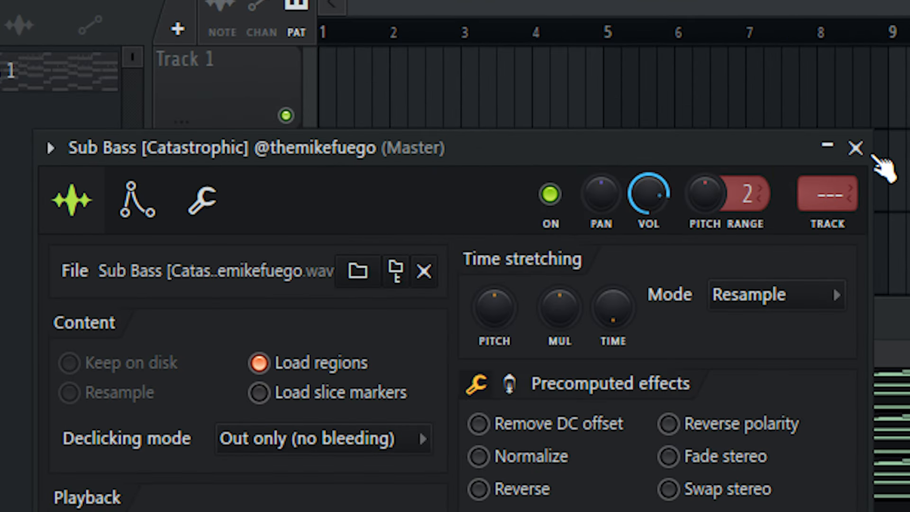
click(426, 74)
Step: Draw overlapping long F#4 and G#4 notes in bar 1 of the guitar shot channel, and copy the pair into bar 2 as C#4 and D#4
click(230, 259)
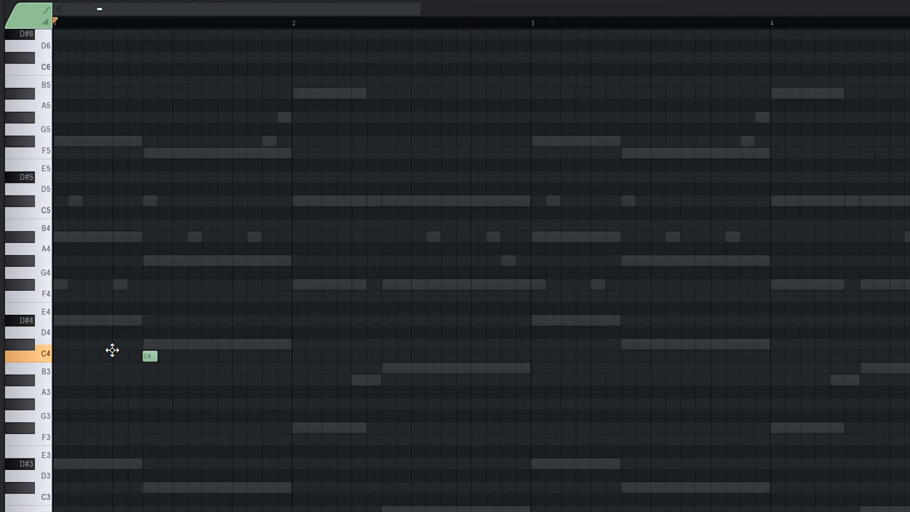
drag(112, 349, 197, 297)
scroll(194, 308, down, 3)
click(120, 260)
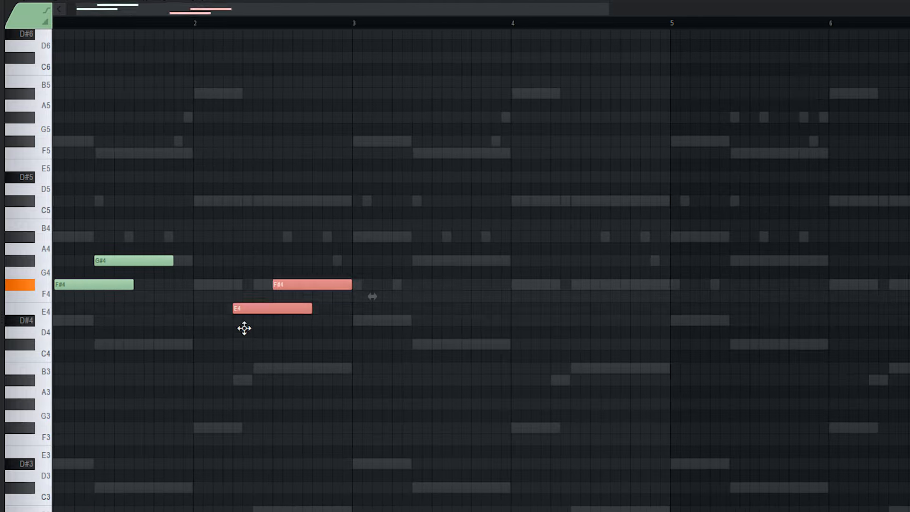
drag(244, 328, 246, 347)
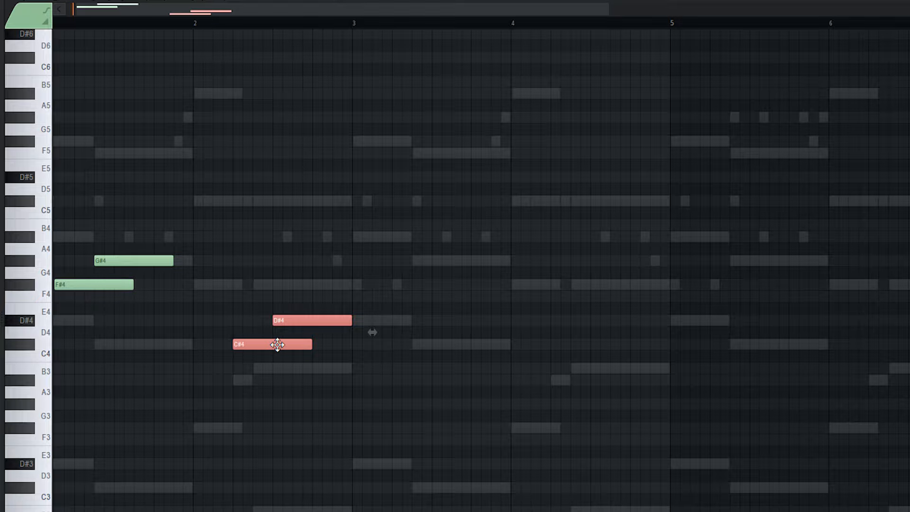
Step: Move the C#4 and D#4 pair in bar 2 one step earlier and repeat the two-bar guitar phrase through bar 8
key(space)
click(404, 379)
scroll(386, 389, down, 2)
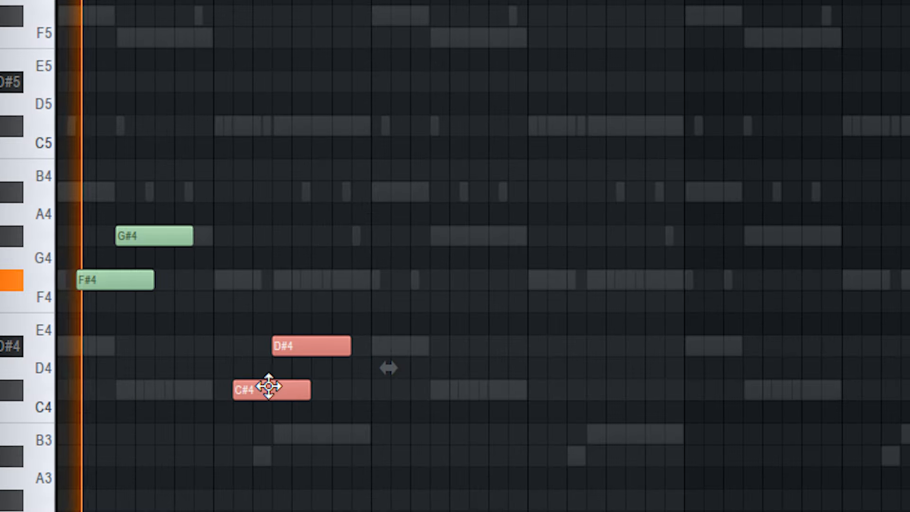
scroll(172, 445, up, 2)
scroll(290, 459, down, 1)
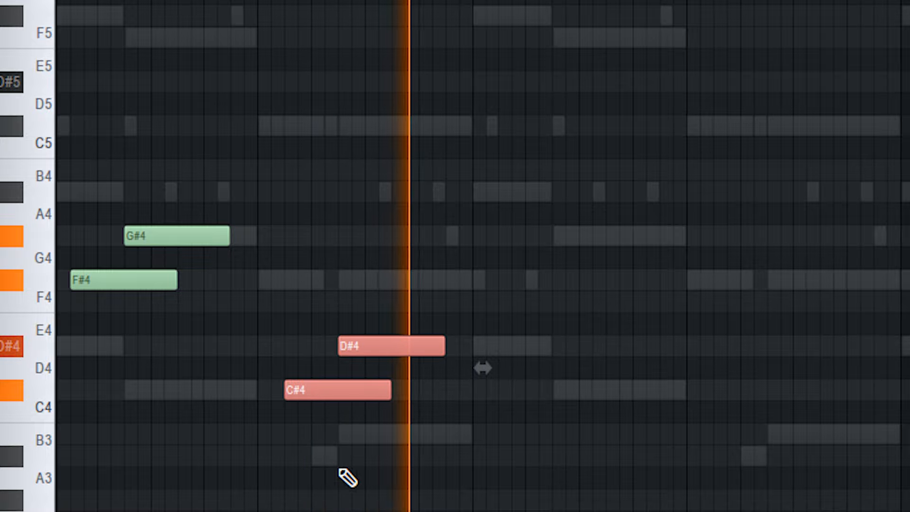
key(space)
drag(108, 278, 534, 285)
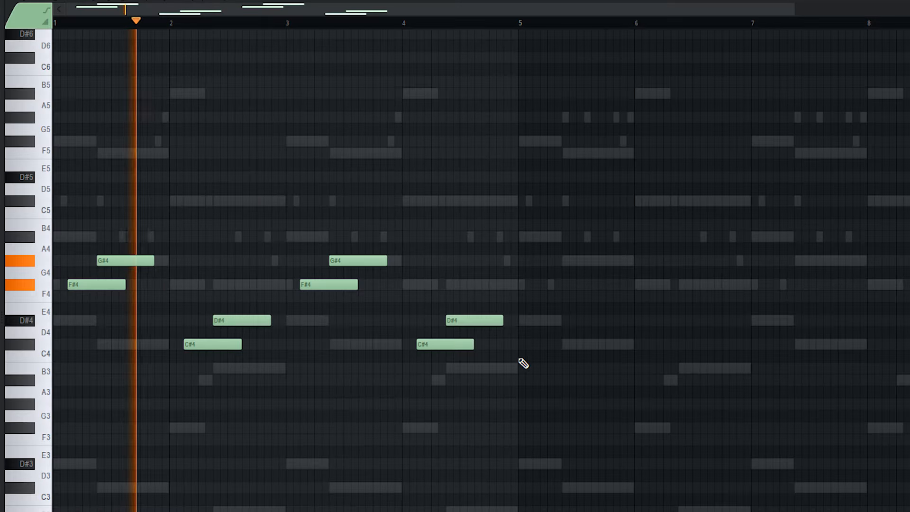
key(space)
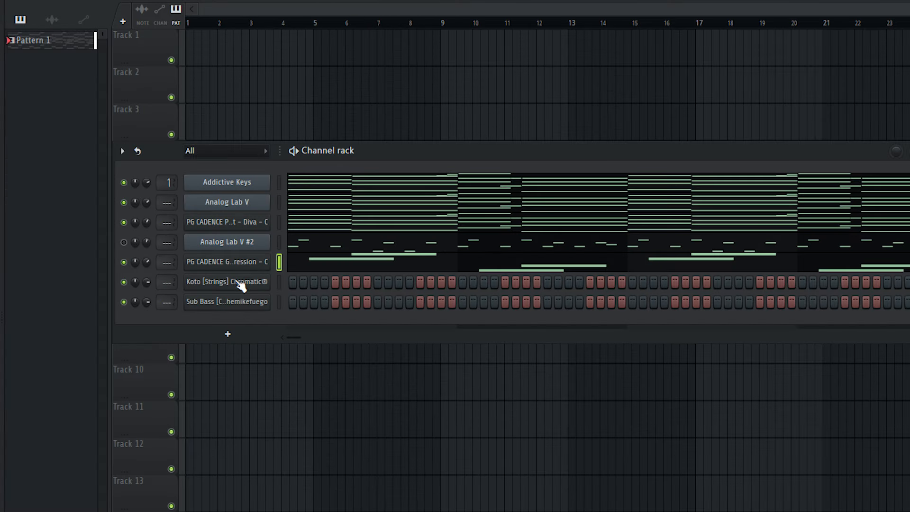
Step: Draw a one-beat A#4 note on the last beat of bar 2 in the koto channel
right_click(267, 282)
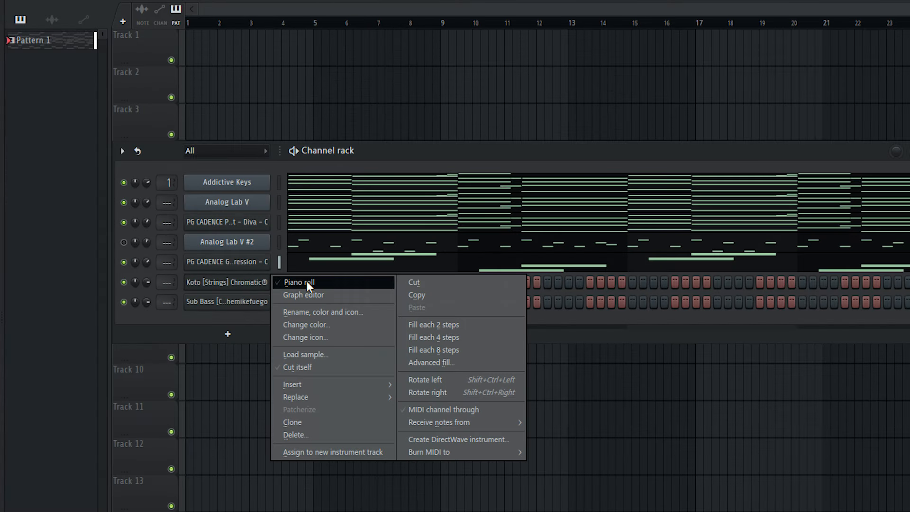
click(306, 280)
key(space)
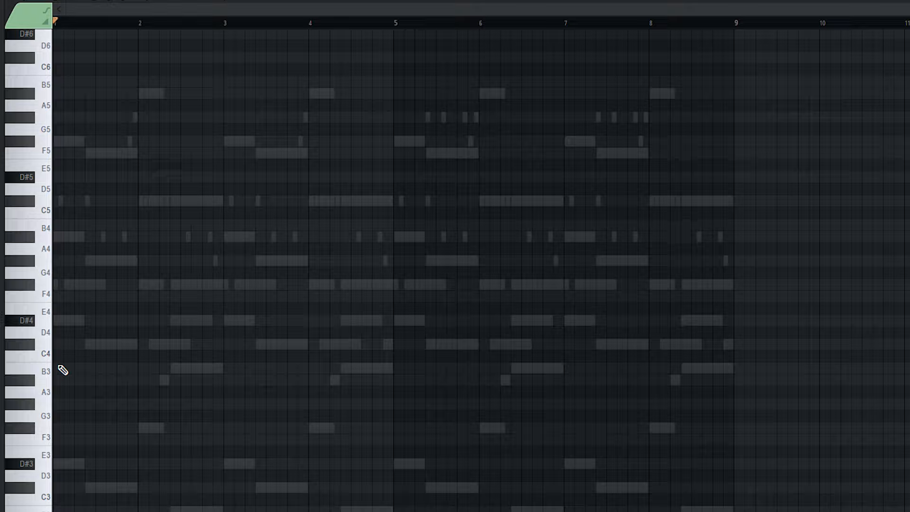
key(space)
click(206, 238)
drag(212, 238, 224, 237)
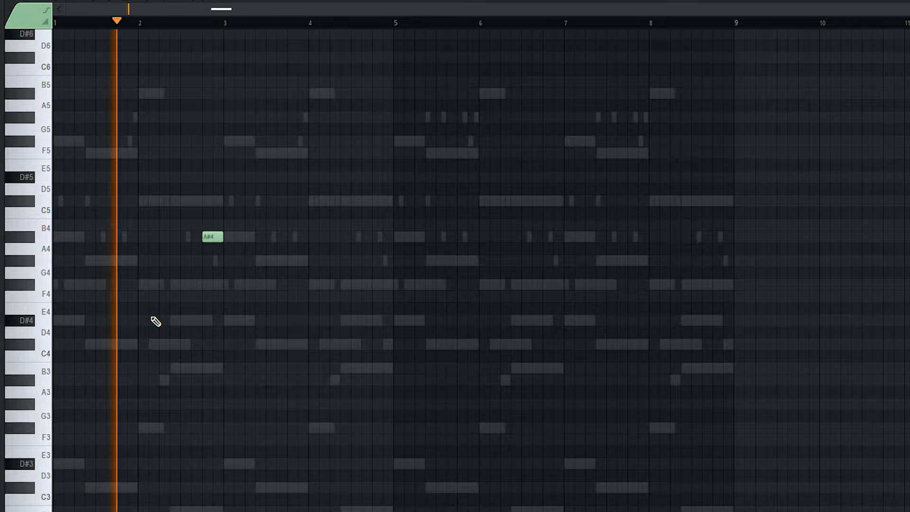
Step: Add a matching A#4 on the last beat of bar 4 and duplicate the four-bar koto part into bars 5 to 8
scroll(174, 328, up, 3)
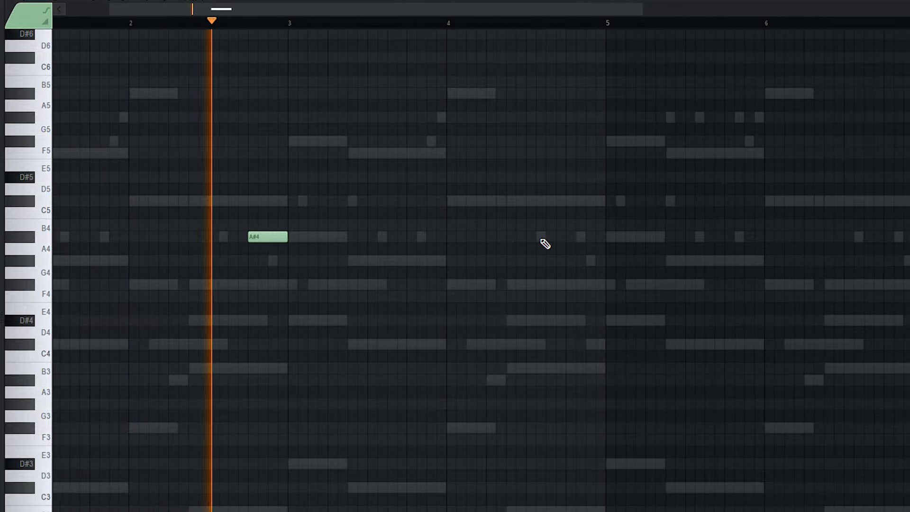
click(569, 237)
scroll(569, 258, down, 3)
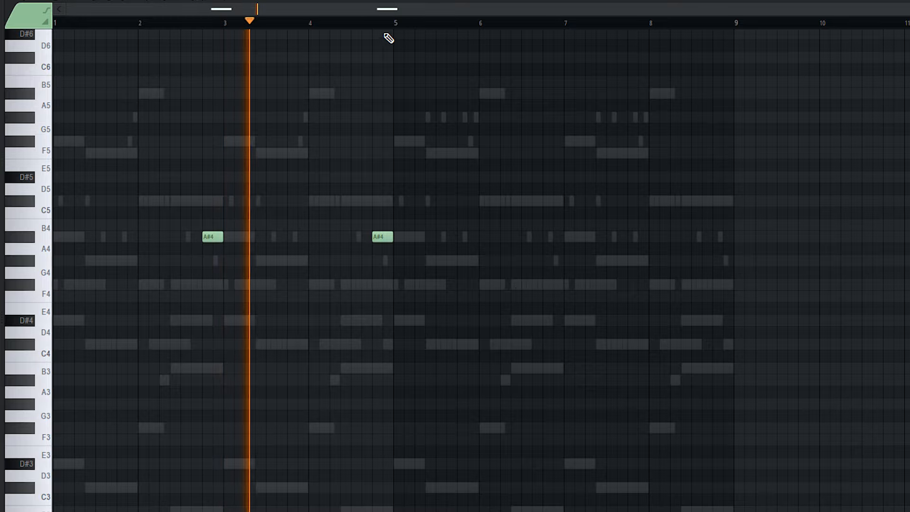
key(ctrl+a)
key(ctrl+b)
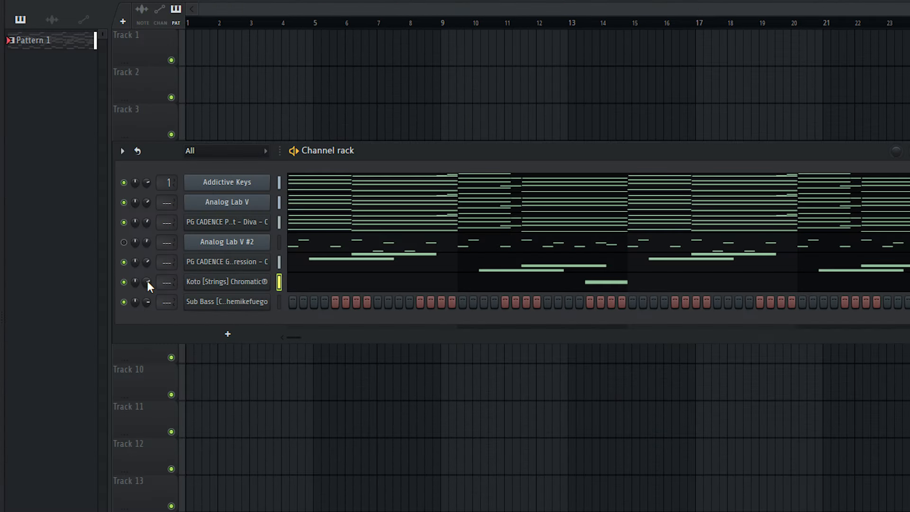
key(space)
key(space)
Step: Shape the sub bass sampler's volume envelope with hold at maximum and decay at minimum, and adjust its sustain and release
right_click(219, 305)
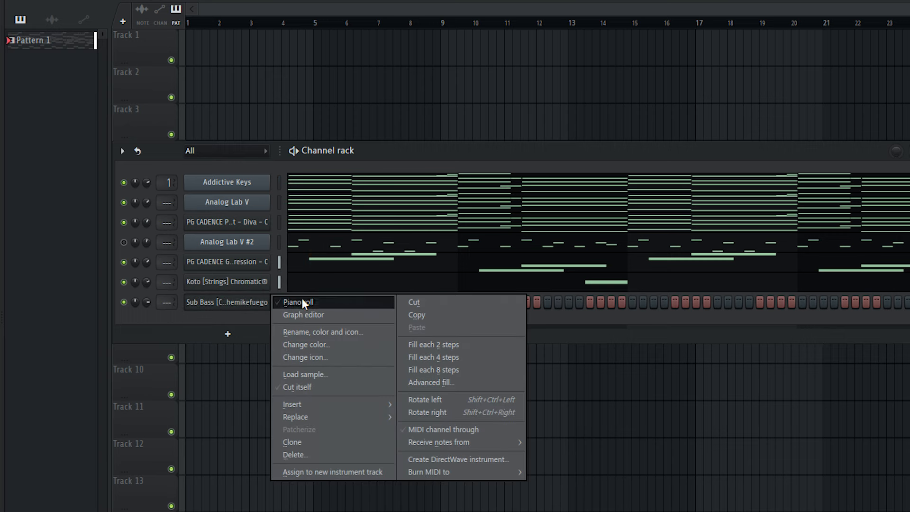
click(306, 302)
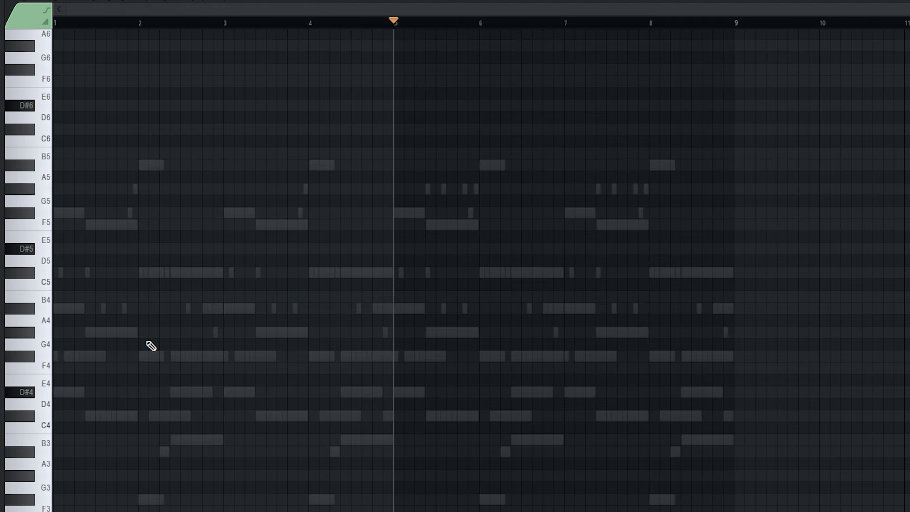
key(F7)
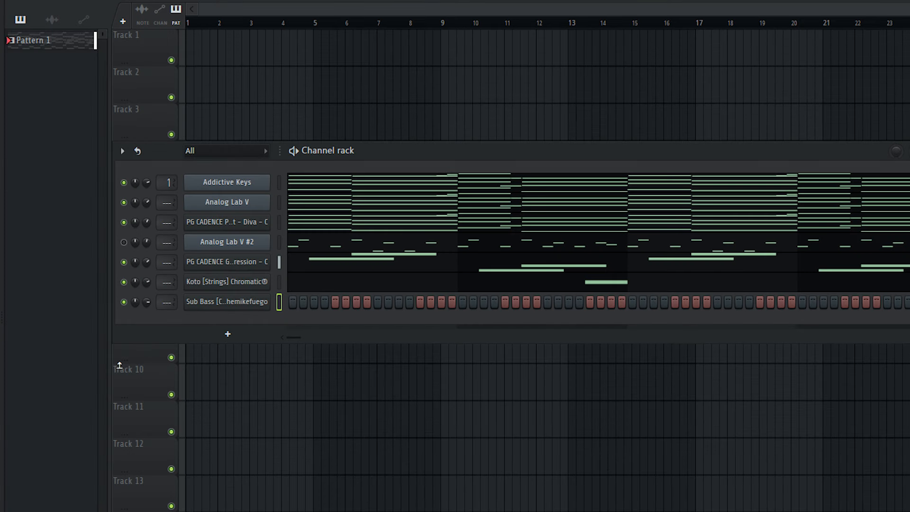
click(209, 303)
click(106, 96)
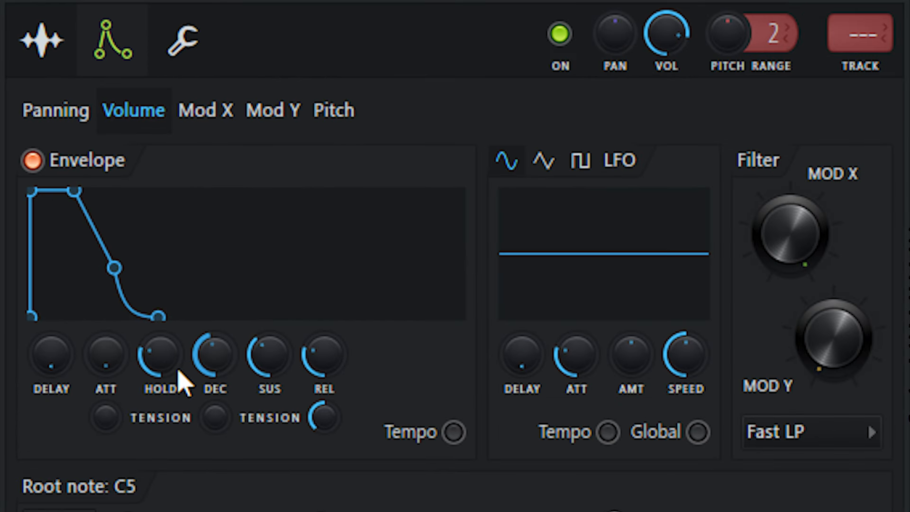
drag(131, 257, 130, 213)
drag(157, 254, 157, 294)
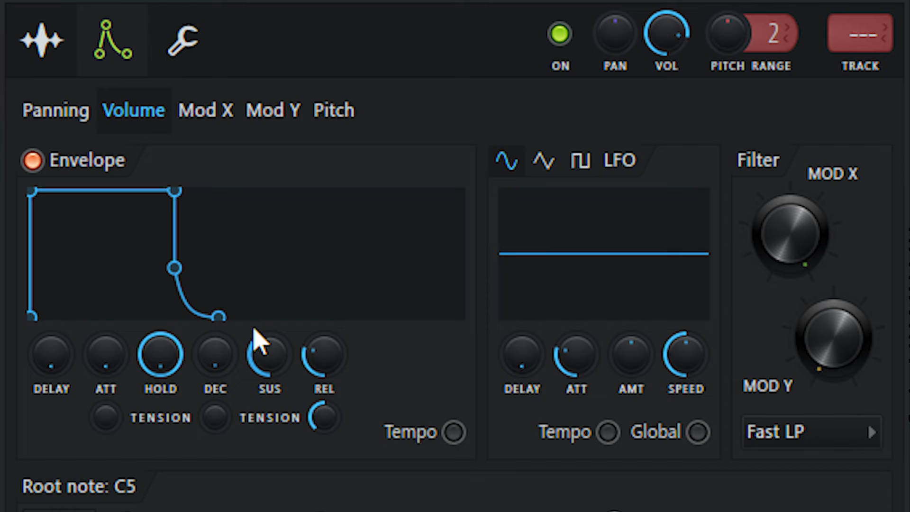
drag(254, 328, 263, 349)
drag(321, 353, 322, 353)
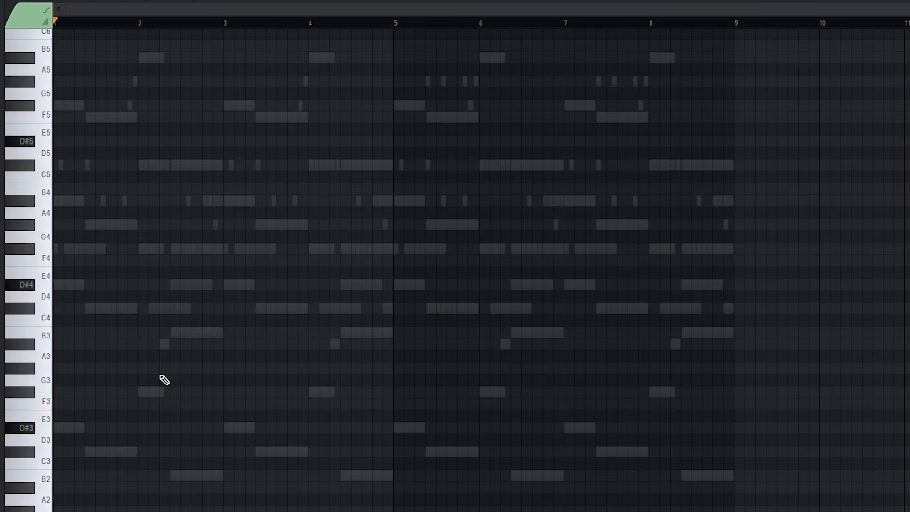
Step: Draw short sub bass notes following the chord roots: D#4 and C#4 in bar 1, F#3 and B3 in bar 2
drag(62, 332, 62, 284)
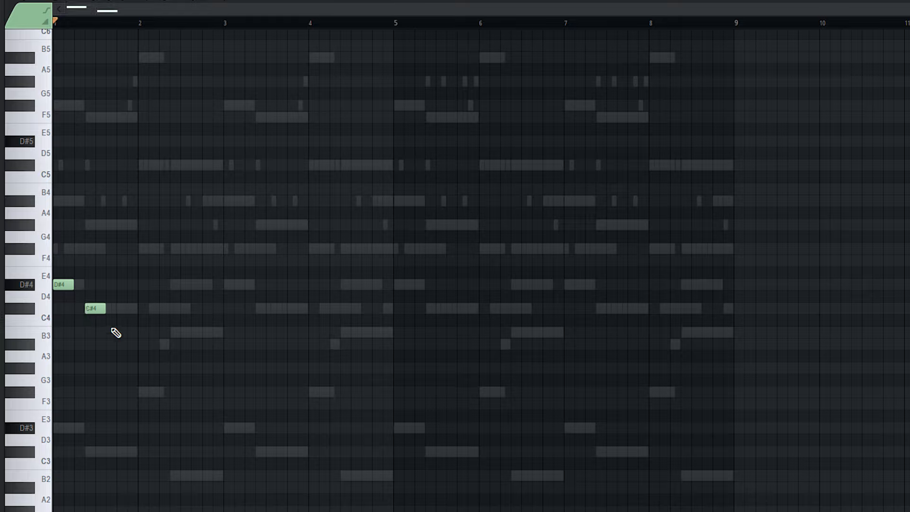
drag(137, 391, 138, 390)
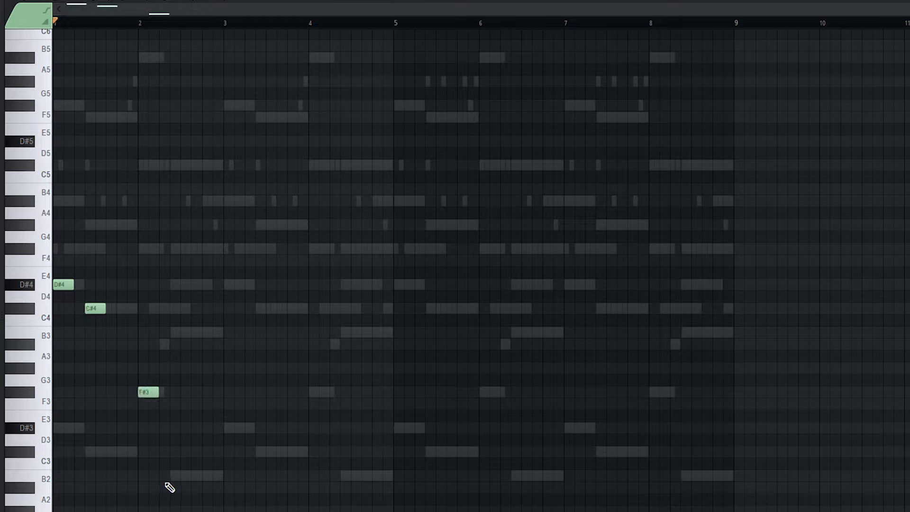
click(170, 475)
drag(172, 473, 121, 303)
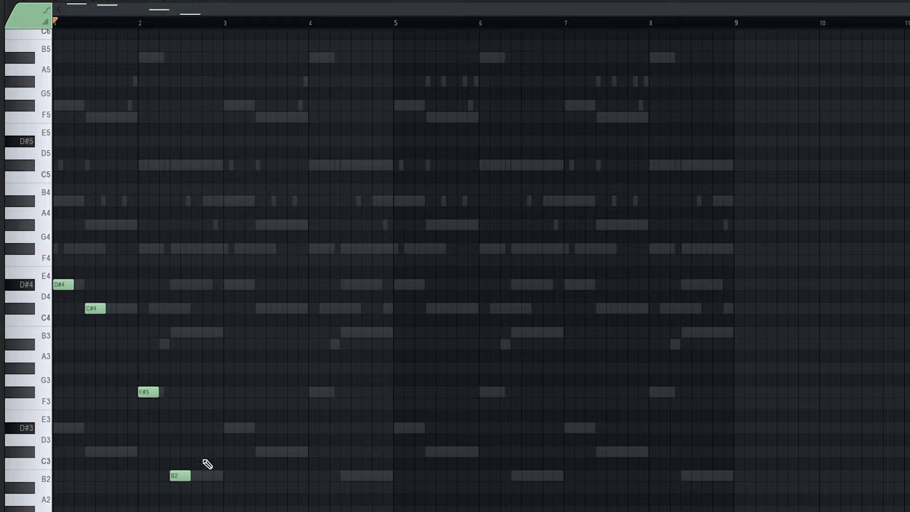
click(172, 476)
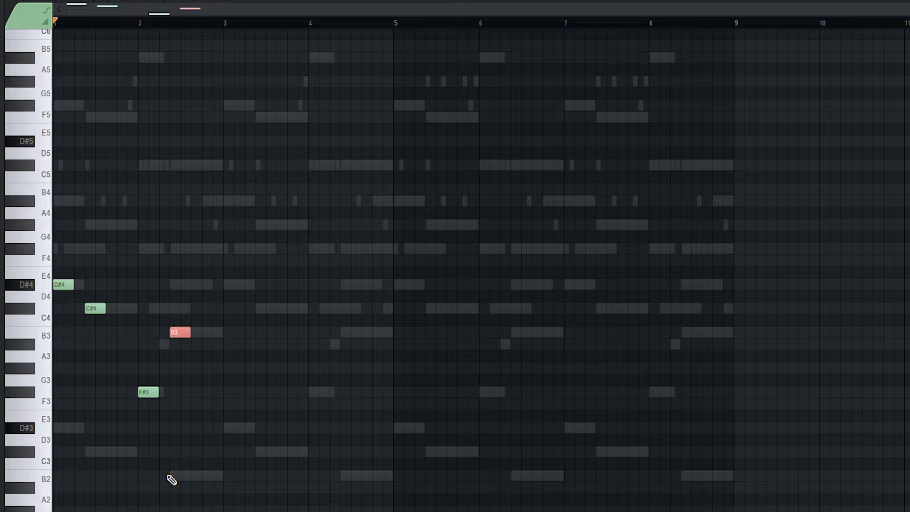
Step: Raise the four sub bass notes one octave and extend them legato to the end of bar 2, removing the extra C#5 in bar 3
key(ctrl+Up)
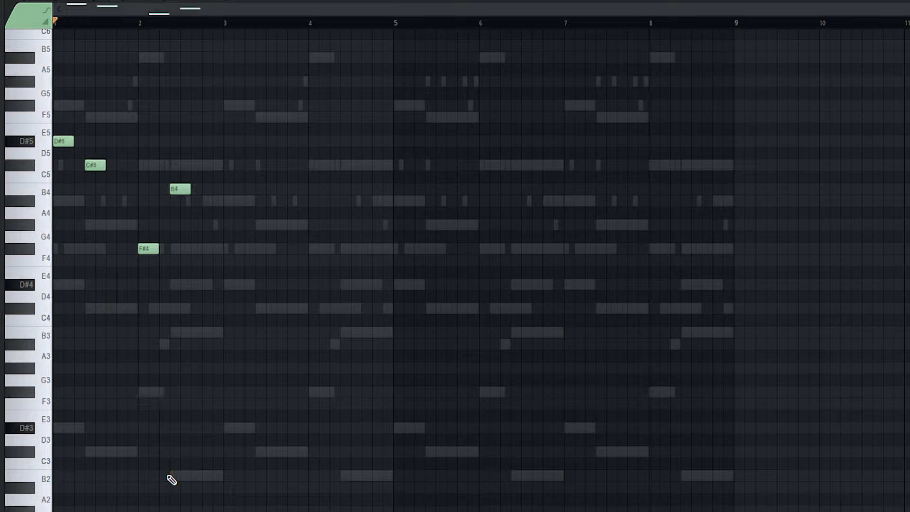
key(space)
key(space)
key(ctrl+l)
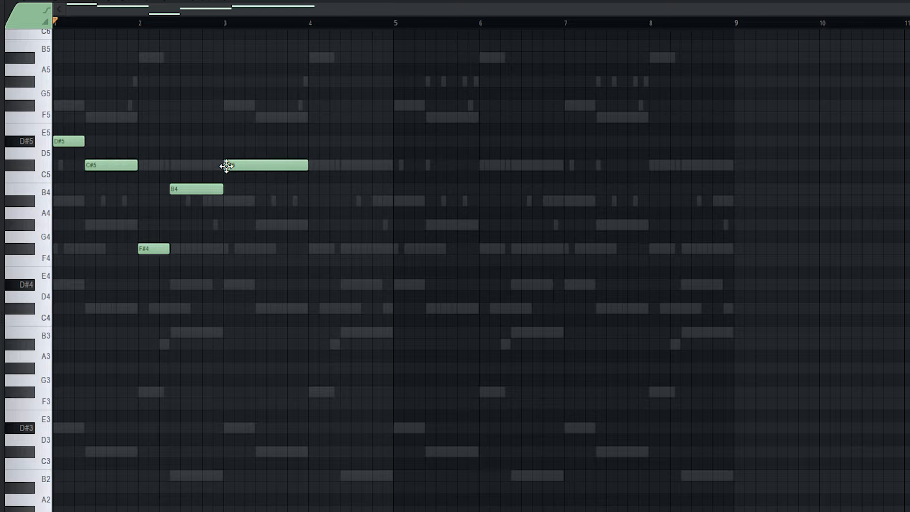
right_click(226, 166)
Step: Raise the two bar 2 sub bass notes by one octave to F#5 and B5
scroll(132, 252, up, 2)
key(ctrl+Up)
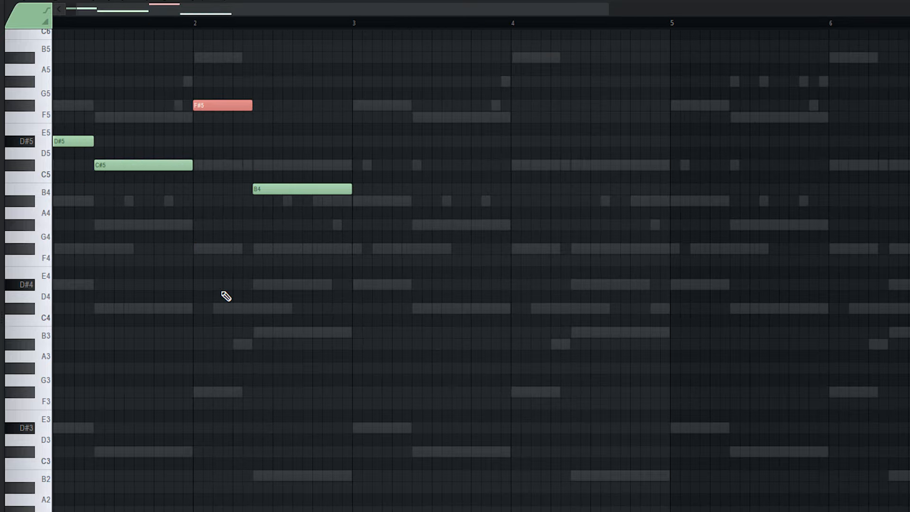
scroll(303, 294, up, 3)
ctrl+click(303, 260)
key(ctrl+Up)
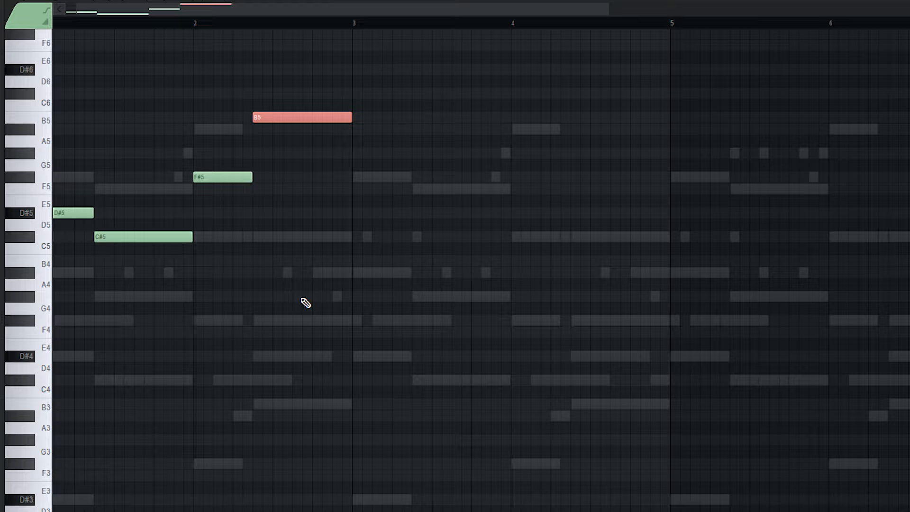
Step: Shorten the F#5 in bar 2 and fit a short A#5 between it and the B5
scroll(306, 302, up, 2)
key(space)
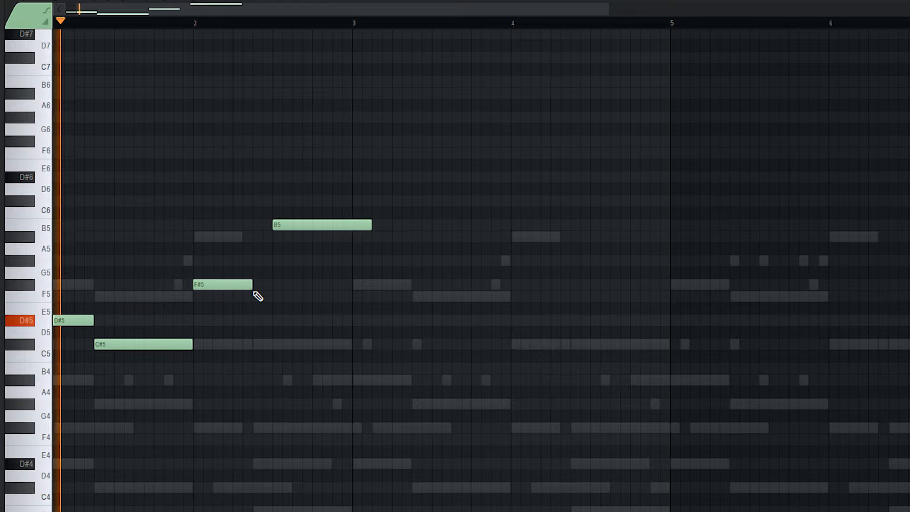
drag(251, 285, 231, 287)
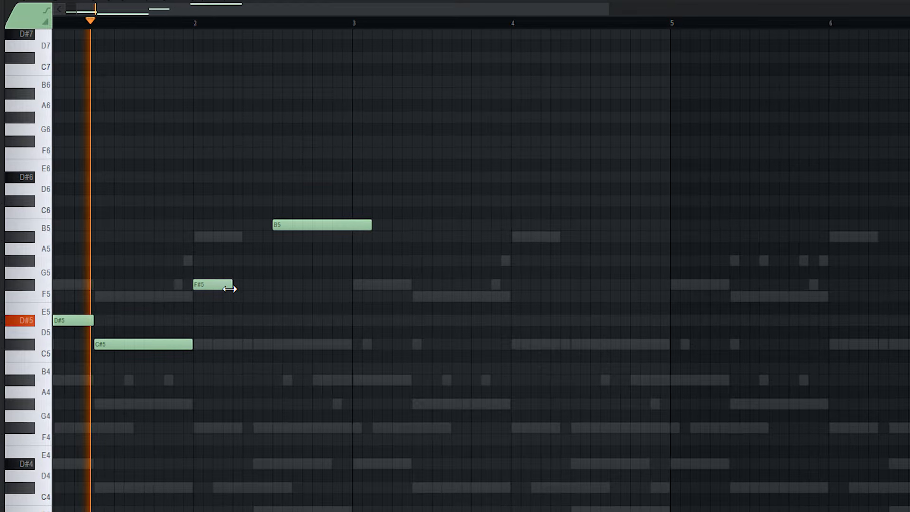
key(space)
click(264, 238)
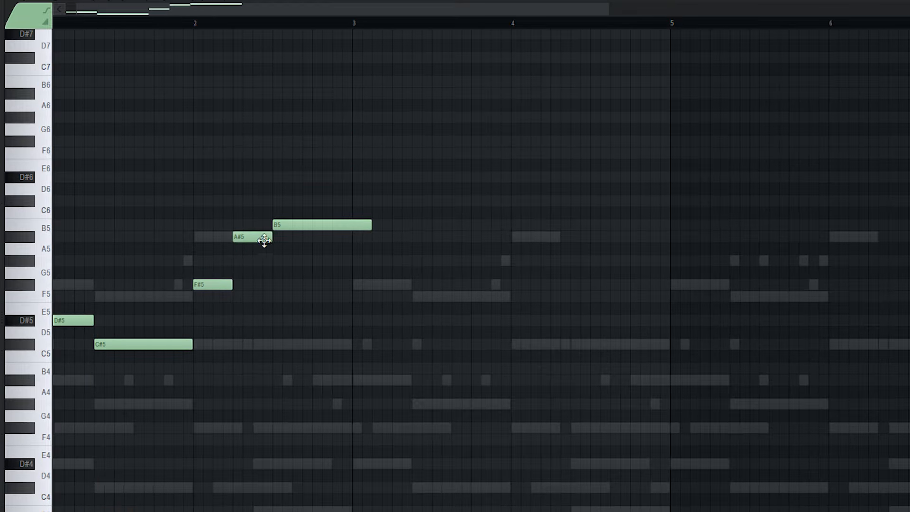
drag(322, 221, 291, 221)
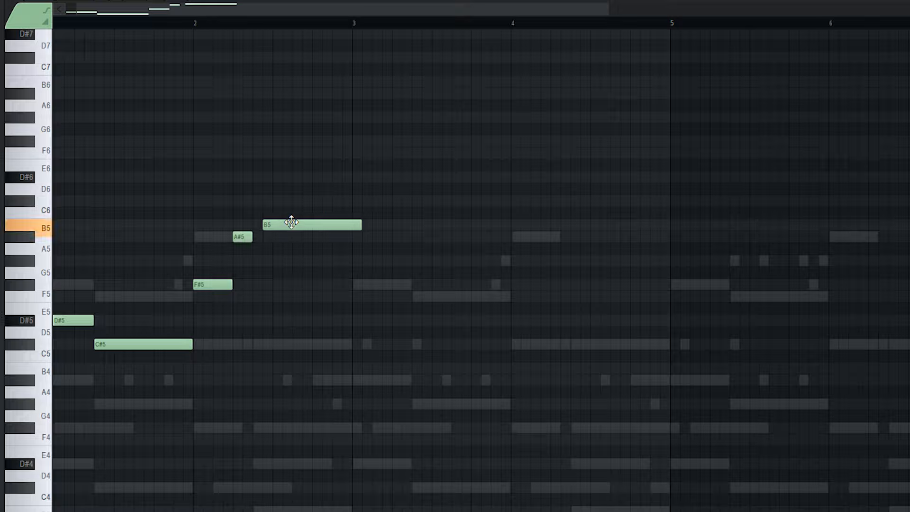
Step: Play back the two-bar sub bass phrase and duplicate it directly after itself
key(space)
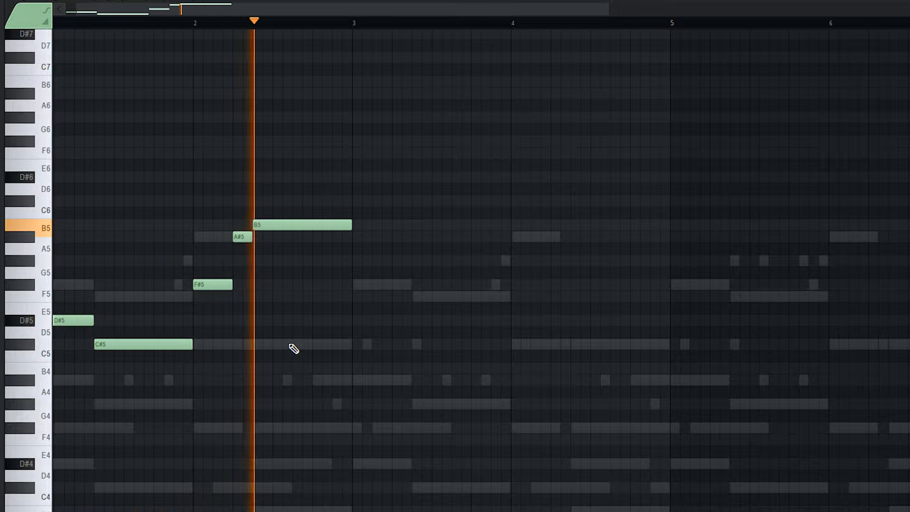
key(space)
key(ctrl+b)
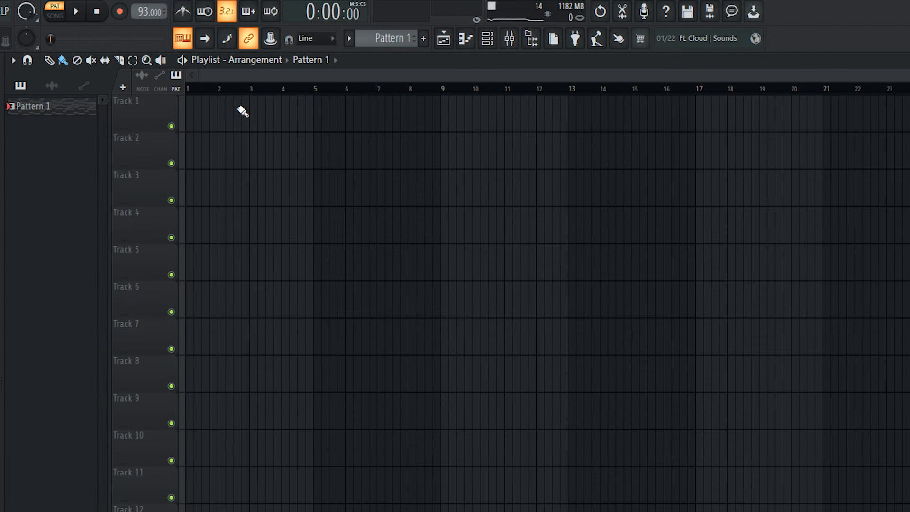
Step: Place Pattern 1 at bar 1 of Track 1 in the playlist and switch playback to song mode
click(242, 111)
drag(294, 128, 215, 125)
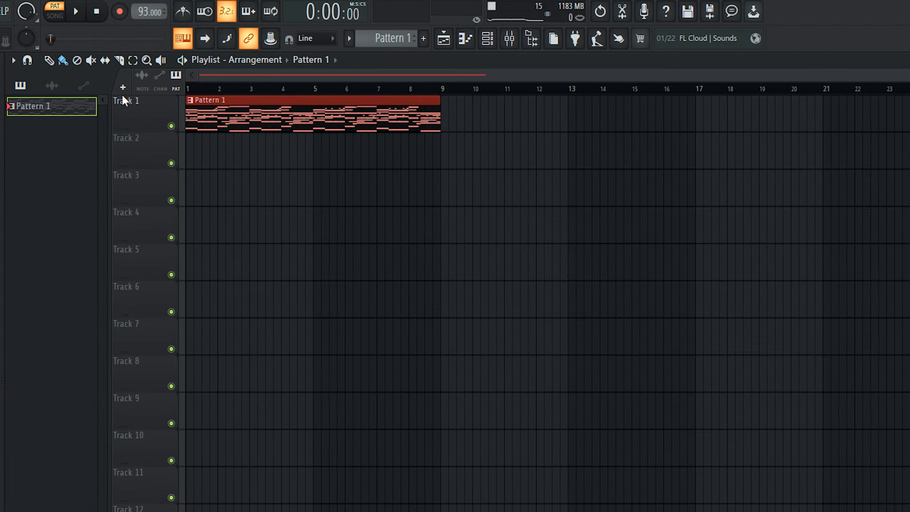
click(55, 15)
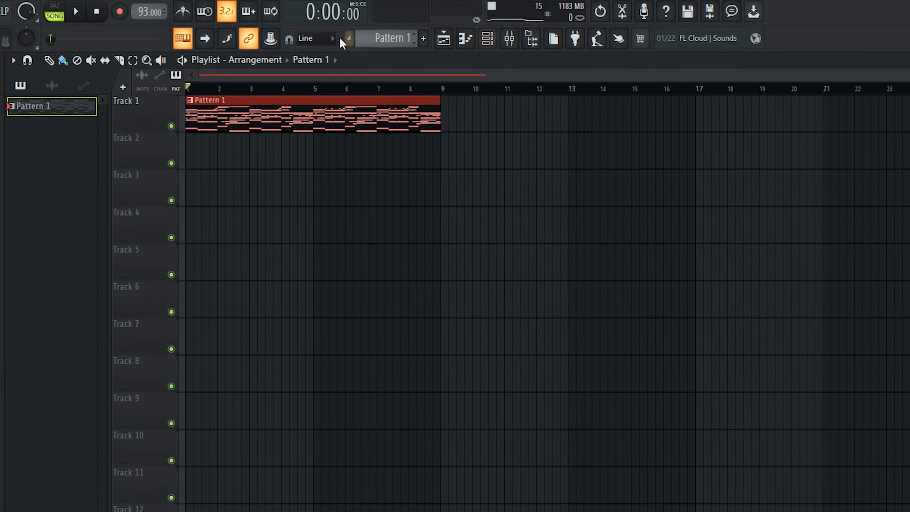
Step: Split Pattern 1 by channel into separate patterns and delete the remaining Addictive Keys clip from Track 1
click(350, 39)
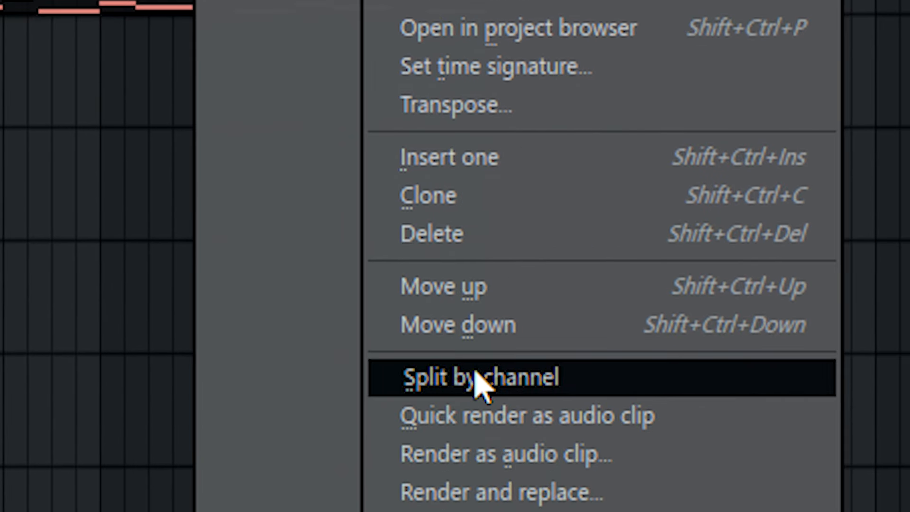
click(479, 379)
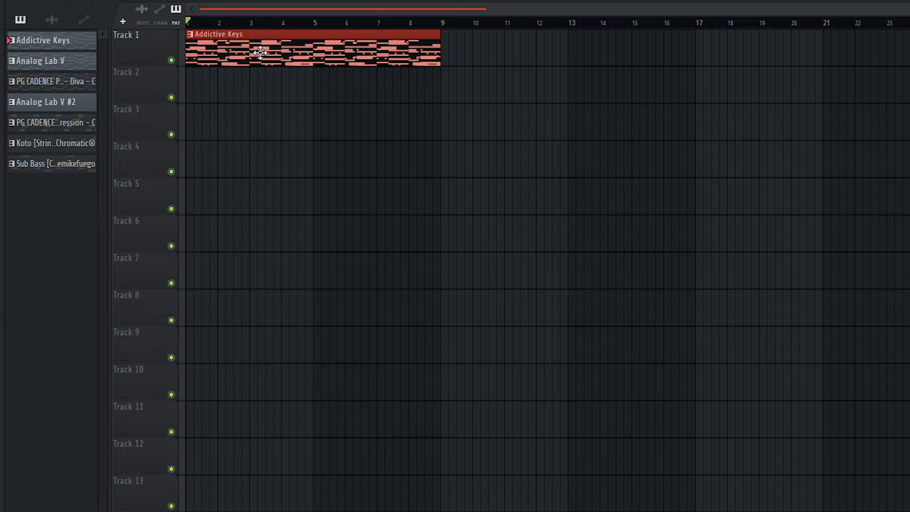
right_click(260, 52)
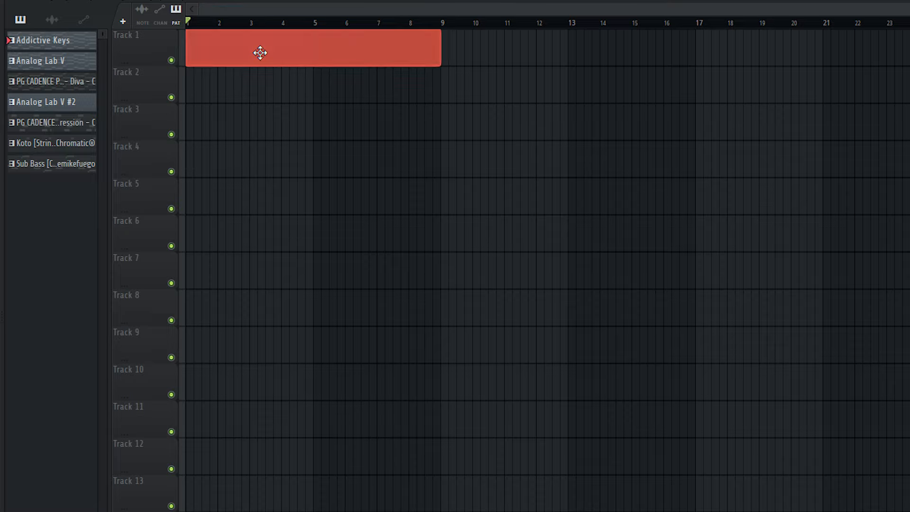
Step: Place the seven split channel patterns at bar 1 on Tracks 1 to 7 of the playlist
shift+click(65, 163)
drag(67, 92, 209, 60)
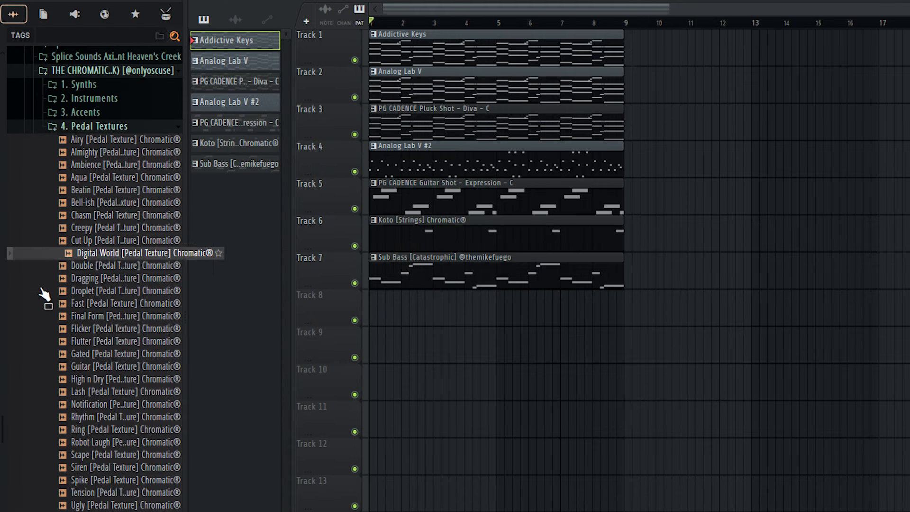
Step: Add the Digital World pedal texture sample to the playlist at bar 1 of Track 9
drag(44, 293, 73, 264)
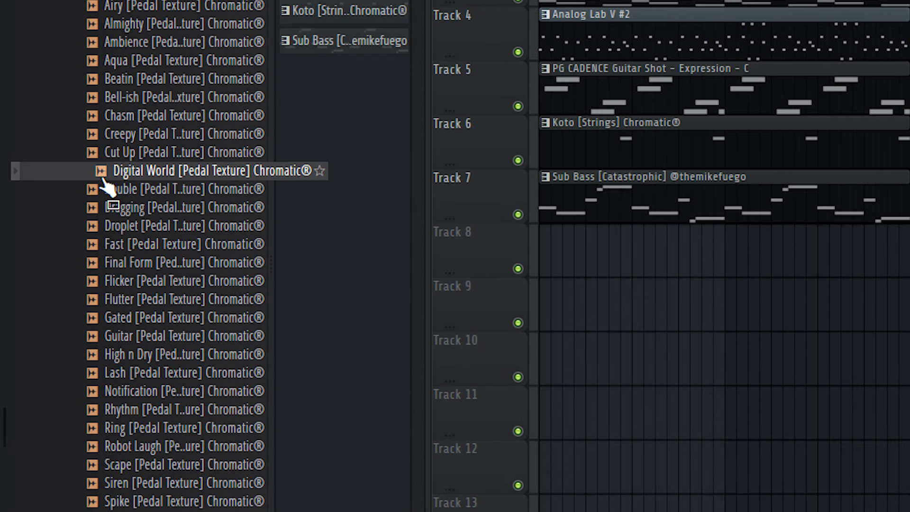
drag(656, 294, 623, 273)
drag(640, 270, 561, 270)
drag(560, 270, 562, 308)
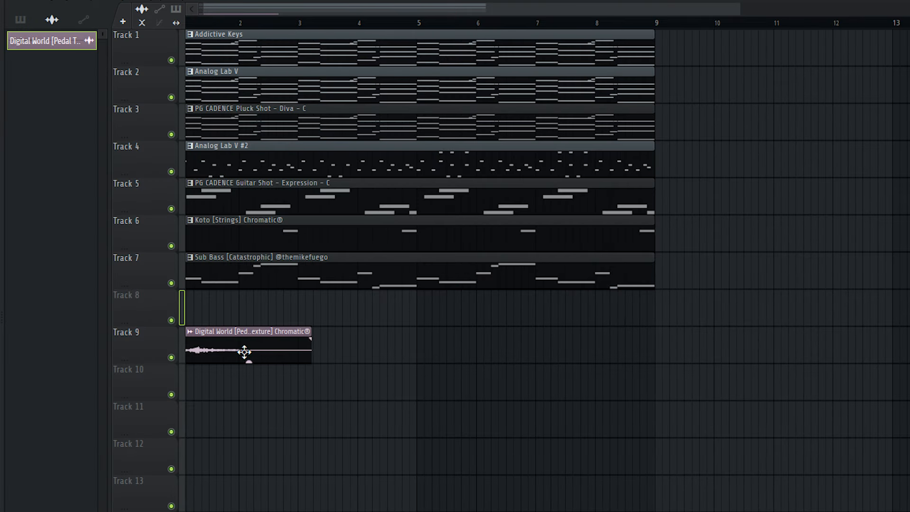
Step: Time-stretch the Digital World clip to two bars in Stretch mode and lower its pitch slightly during playback
double_click(243, 354)
drag(342, 95, 708, 154)
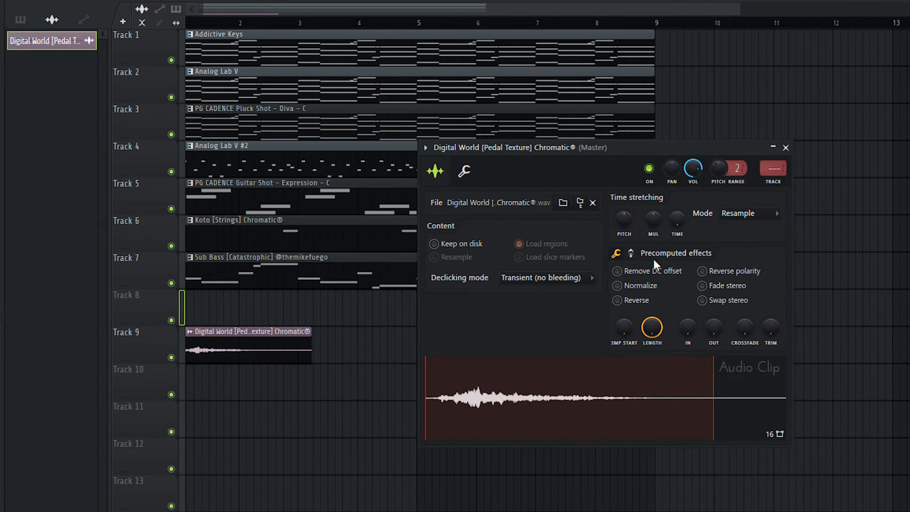
drag(676, 219, 677, 206)
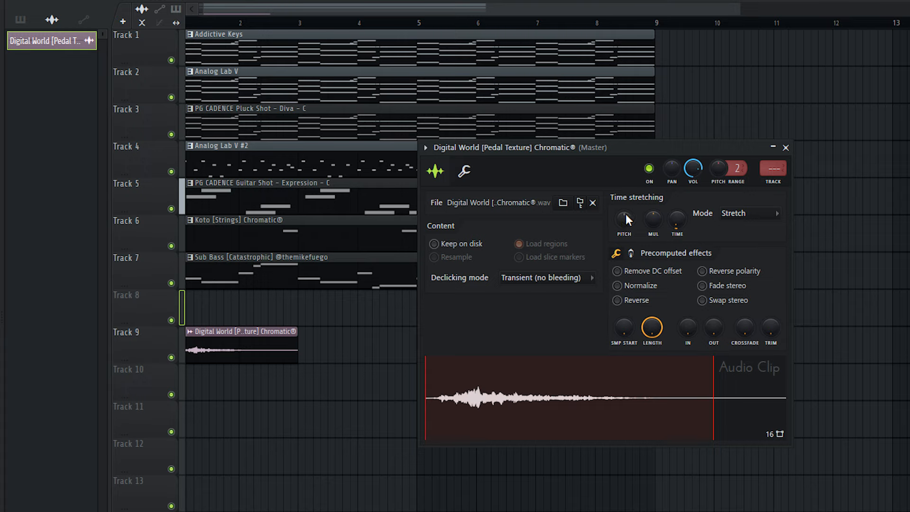
key(space)
drag(622, 217, 622, 223)
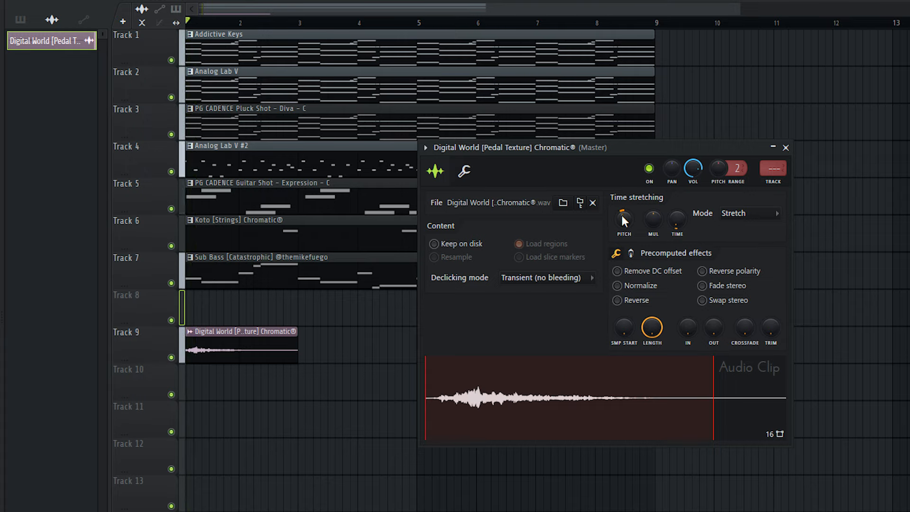
key(space)
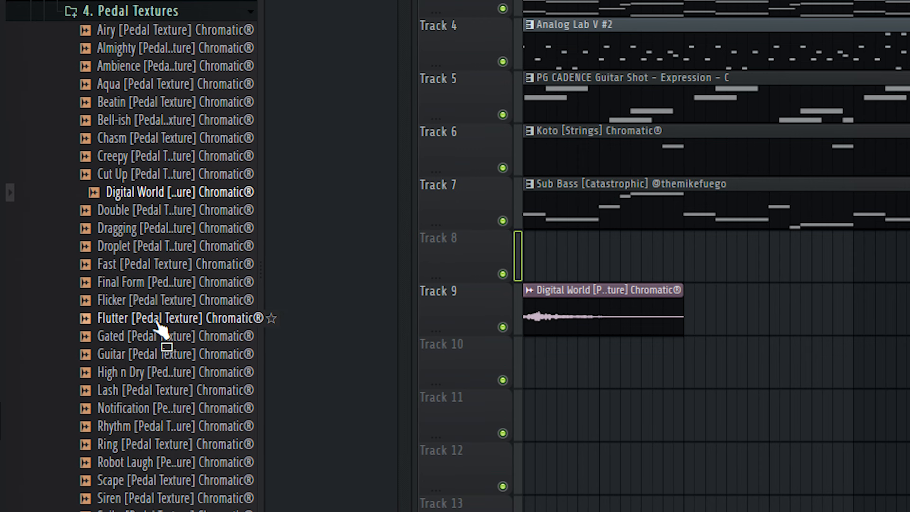
Step: Preview several pedal texture samples and place the Guitar texture at bar 3 of Track 8
click(170, 284)
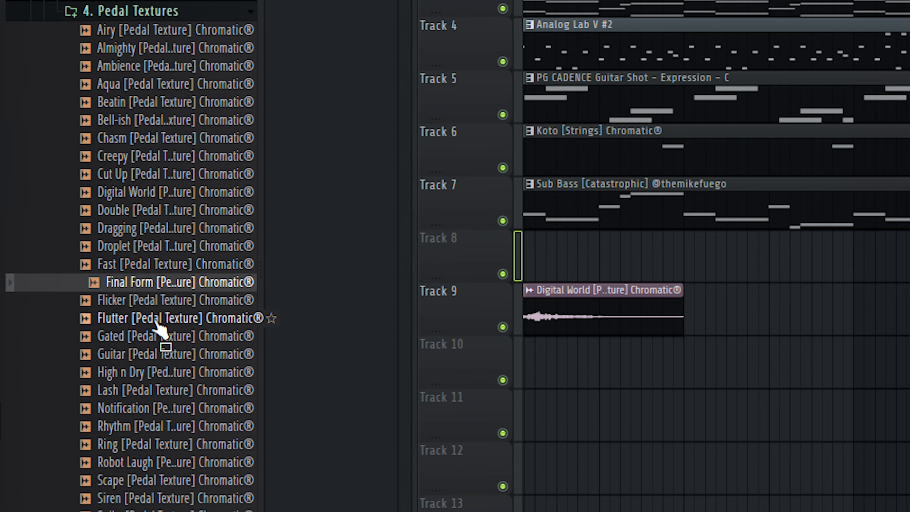
click(156, 319)
click(209, 302)
click(183, 337)
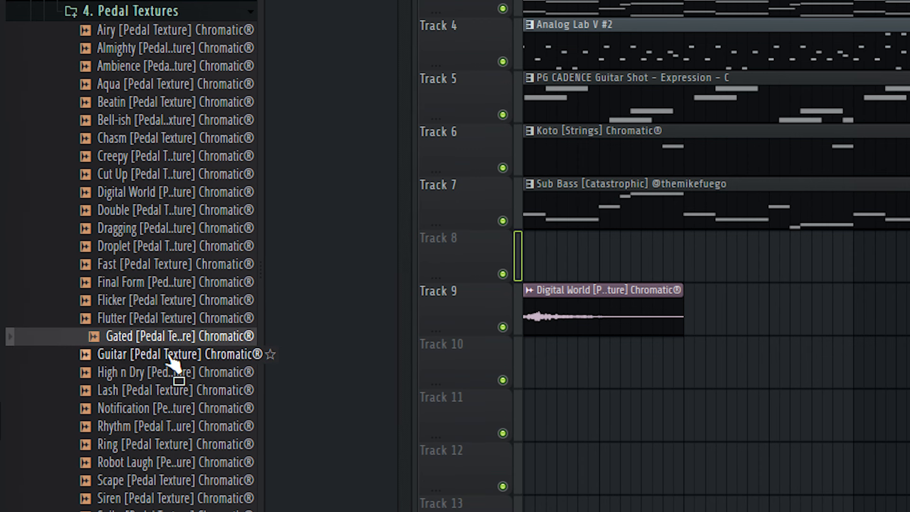
click(153, 359)
drag(598, 253, 687, 258)
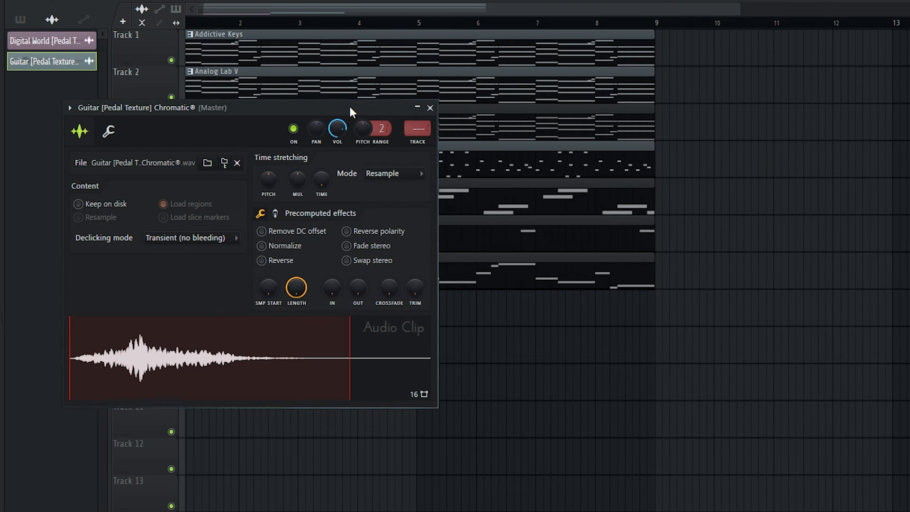
Step: Set the Guitar texture clip to Stretch mode, fit it to two bars and adjust its pitch
drag(351, 111, 729, 68)
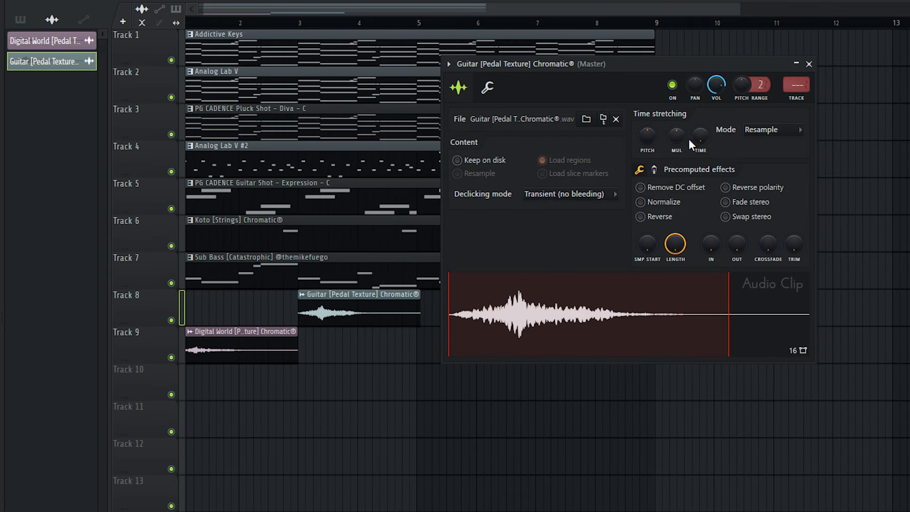
click(761, 129)
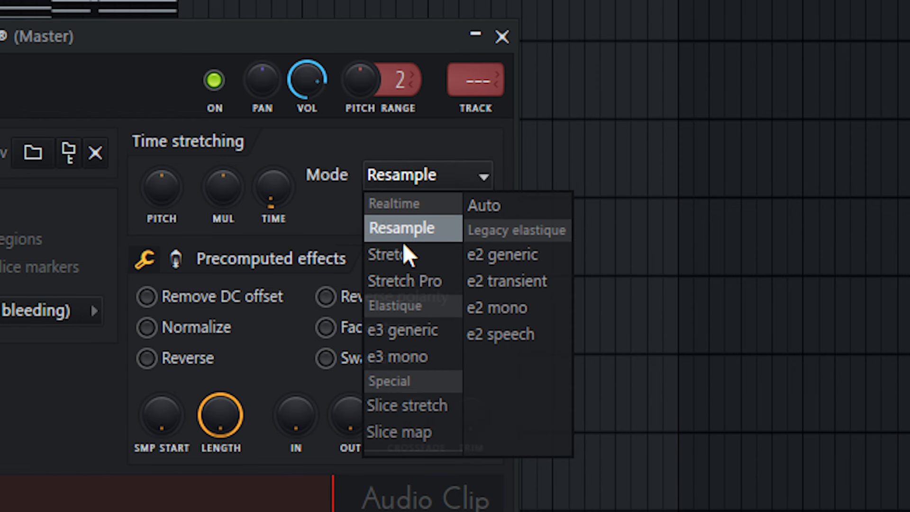
click(760, 166)
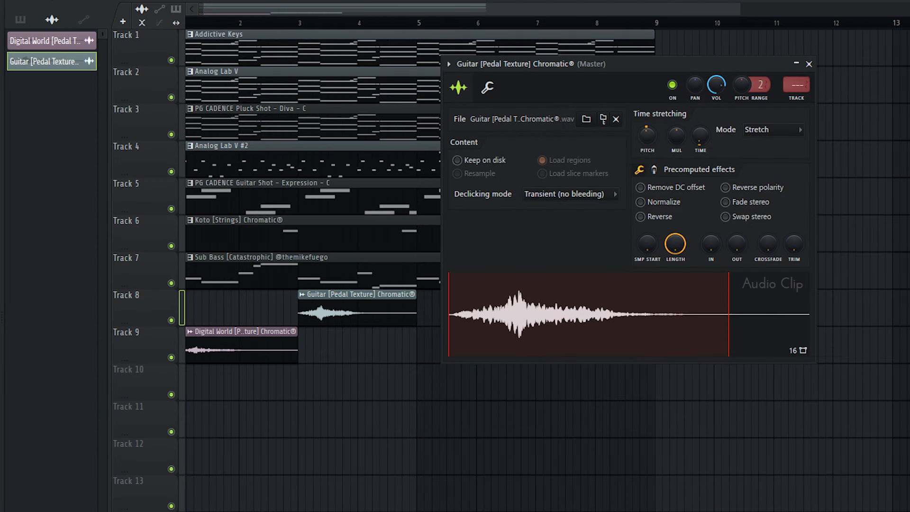
right_click(864, 179)
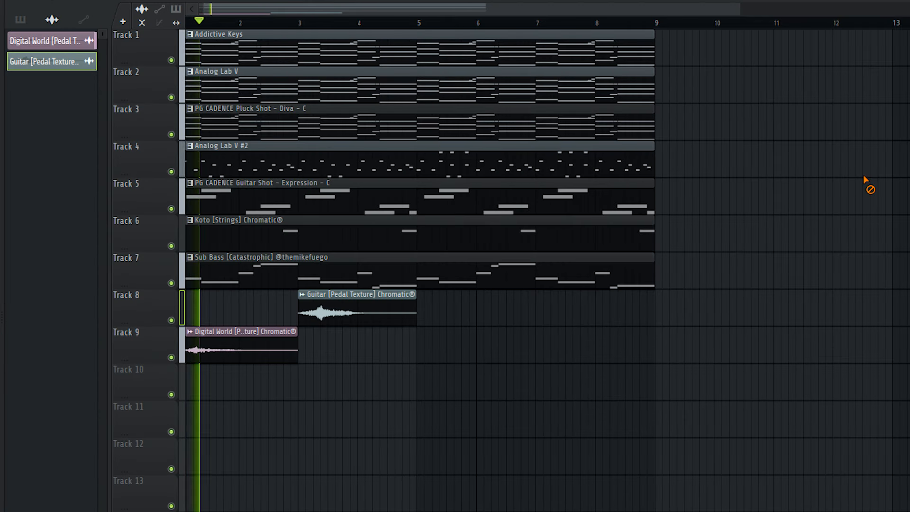
Step: Repeat both texture clips over bars 5 to 8 and duplicate the full eight-bar arrangement twice
drag(408, 379, 460, 350)
drag(558, 457, 186, 29)
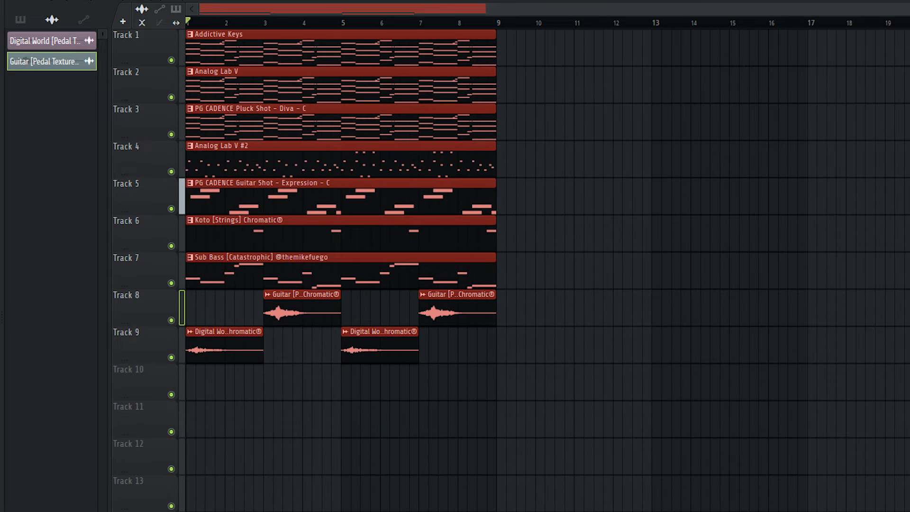
key(ctrl+b)
key(ctrl+b)
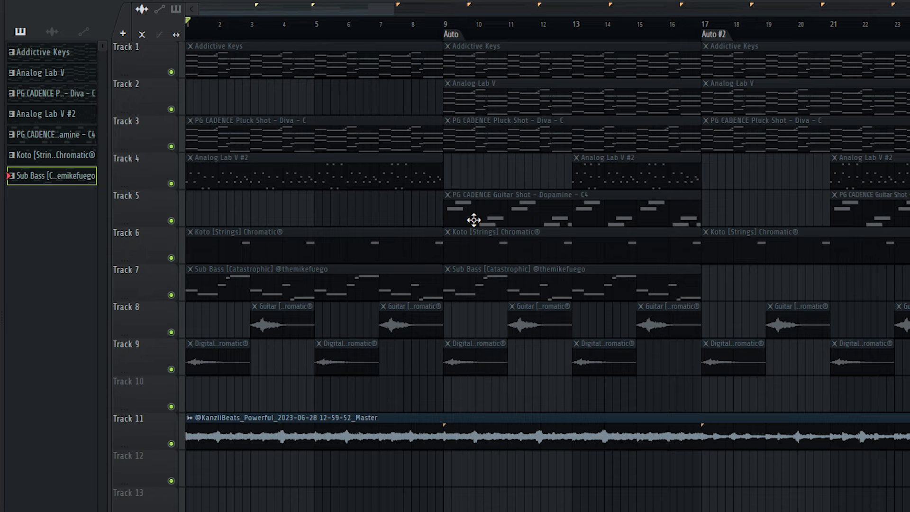
Step: Play the rendered master on Track 11 and examine how the muted layers are arranged across its sections
scroll(823, 142, down, 4)
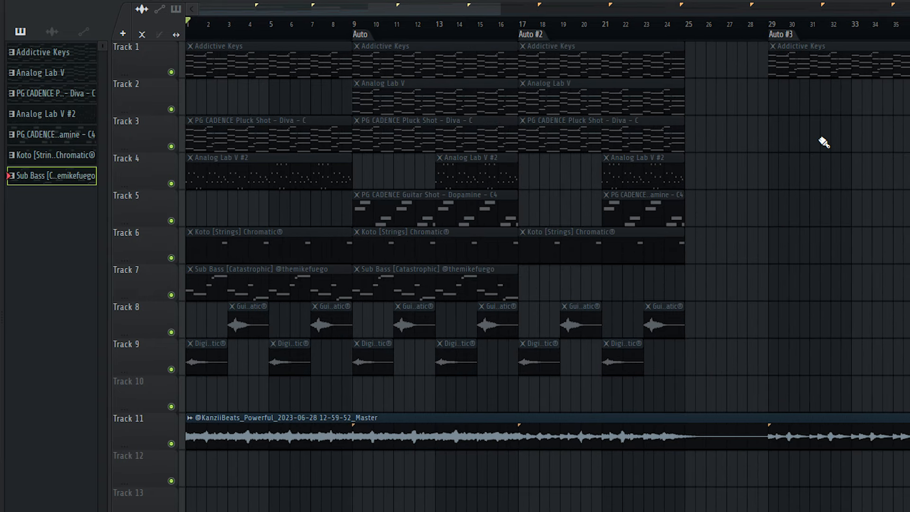
scroll(720, 256, up, 2)
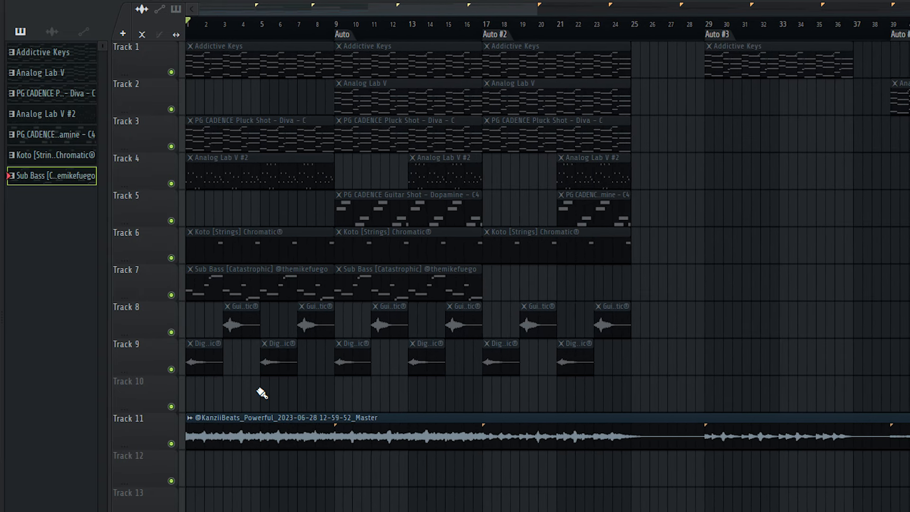
double_click(314, 428)
right_click(720, 345)
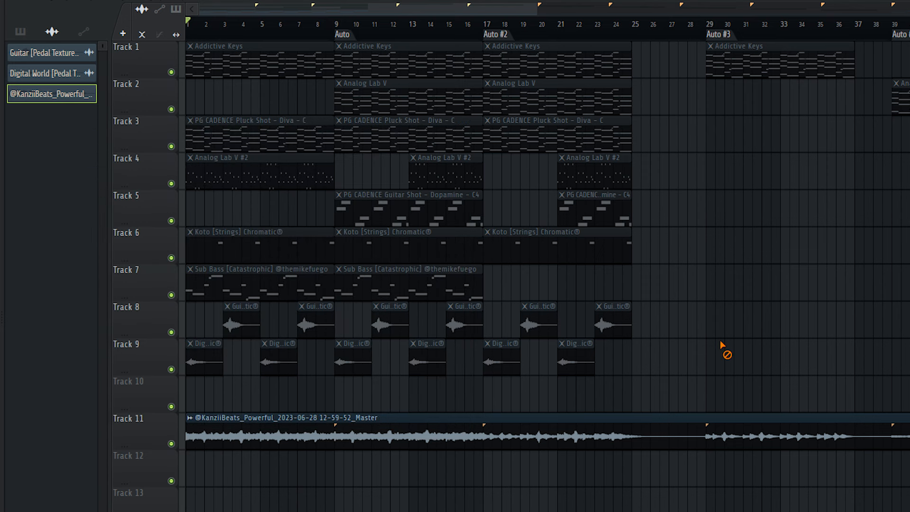
scroll(163, 406, up, 3)
key(space)
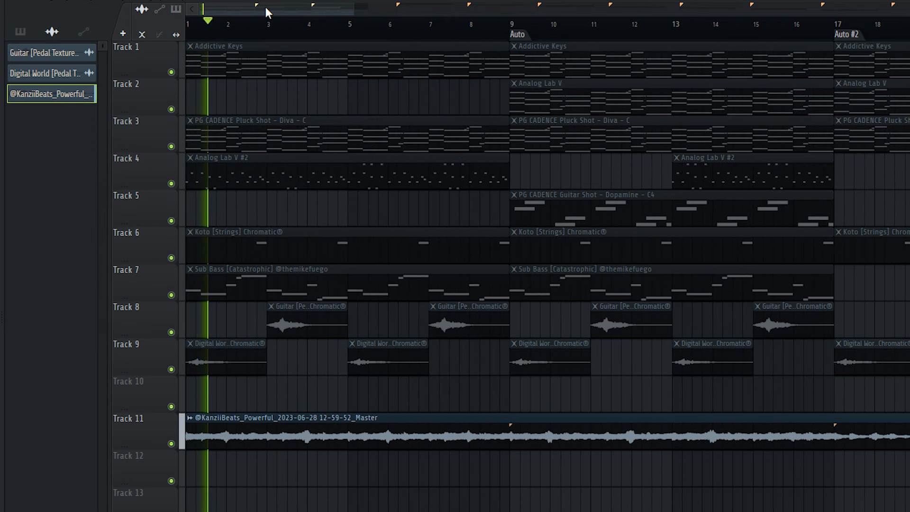
scroll(244, 319, down, 2)
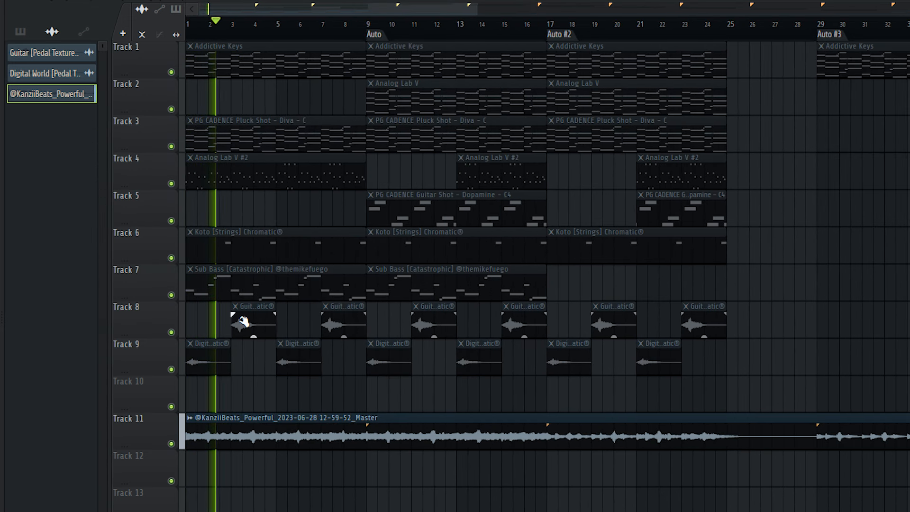
double_click(239, 291)
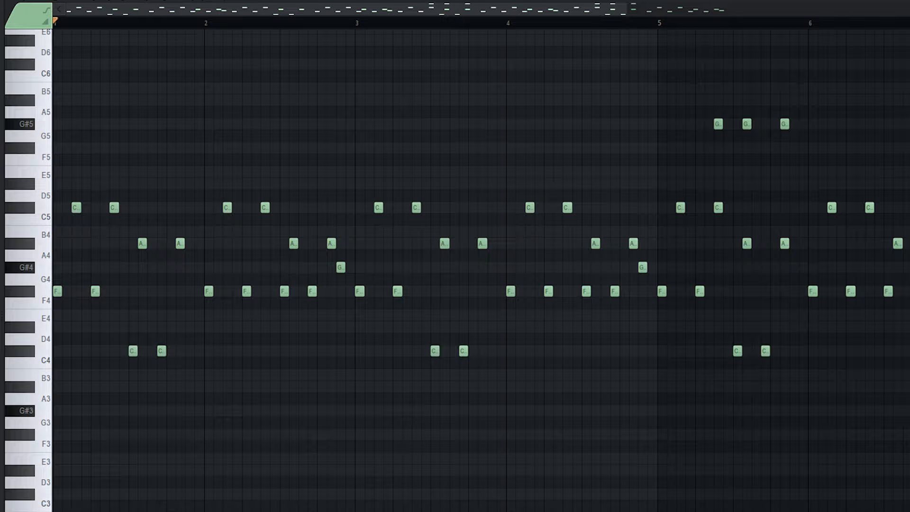
Step: Open the mixer and fine-tune the Analog Lab V #2 volume fader while its melody plays
key(F9)
click(821, 313)
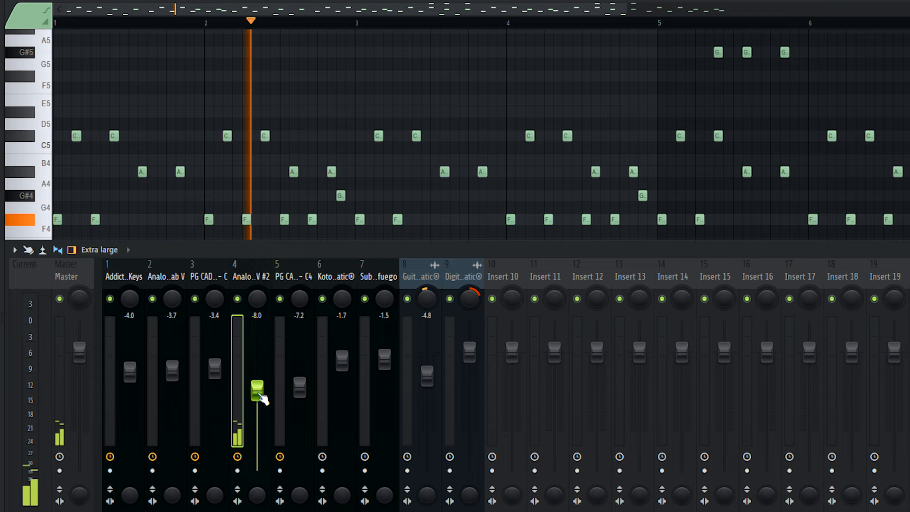
mouse_move(258, 393)
mouse_down()
mouse_move(258, 380)
mouse_move(260, 388)
mouse_up()
key(space)
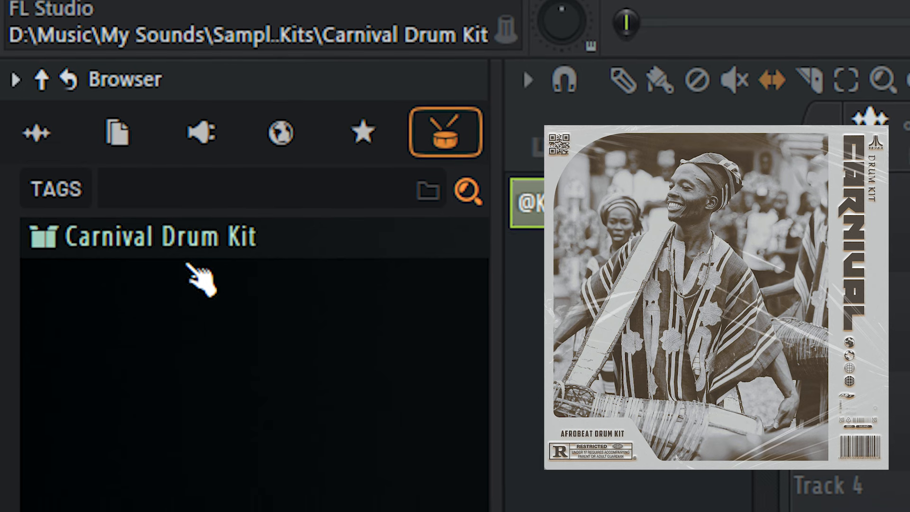
Step: Browse the Carnival Drum Kit, looking through its Drums, Scales and SFx folders
click(189, 251)
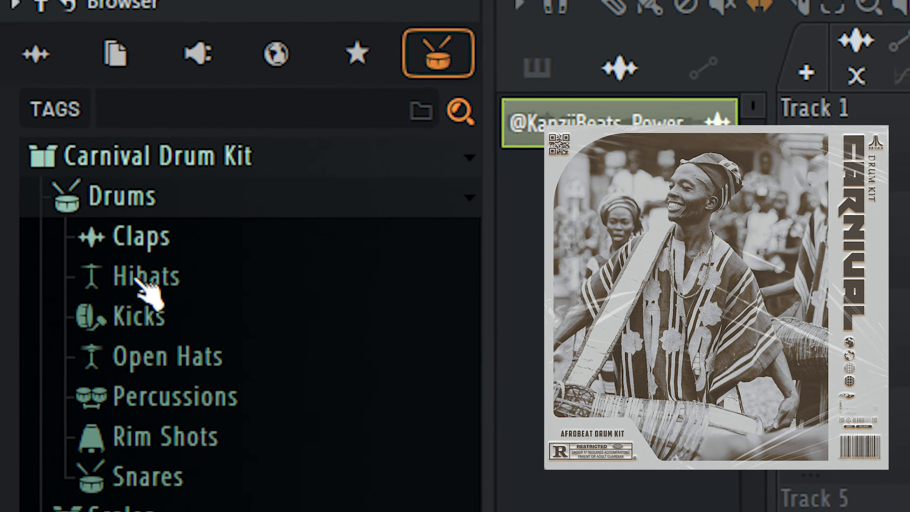
click(146, 217)
click(147, 217)
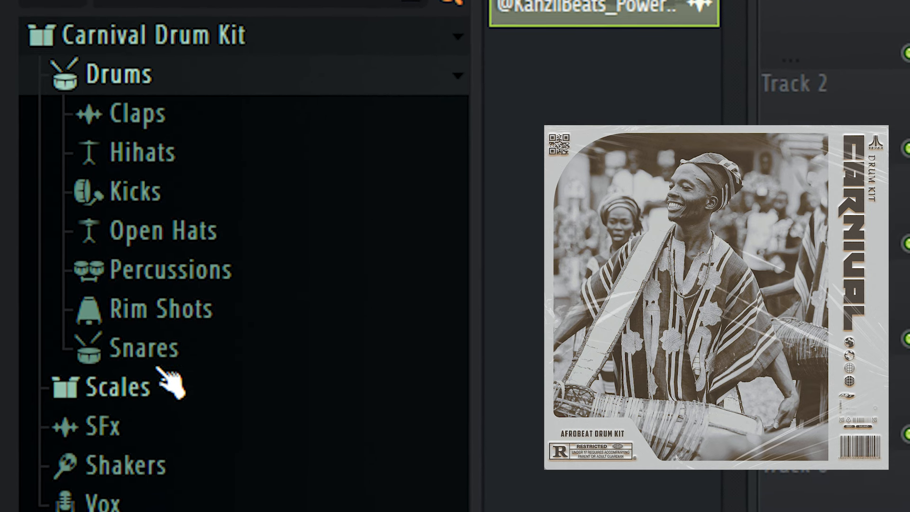
click(161, 87)
click(150, 127)
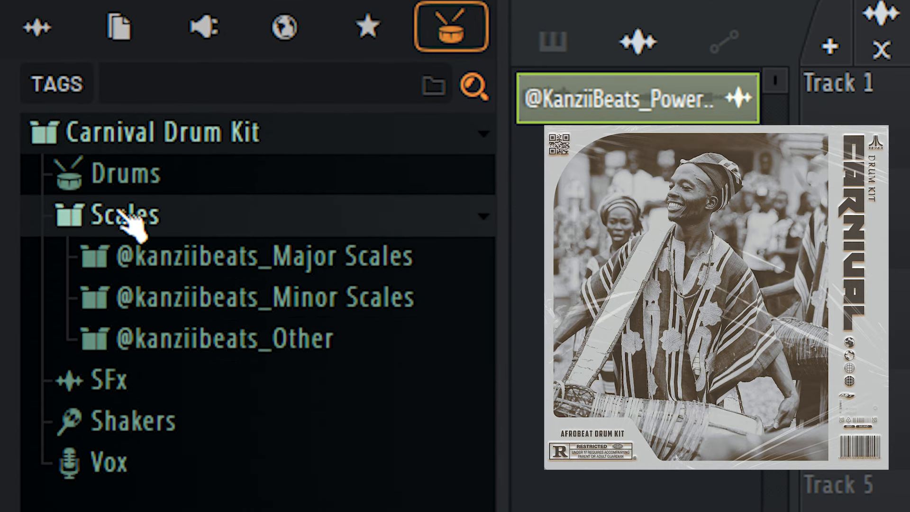
click(128, 228)
click(140, 274)
drag(251, 424, 263, 438)
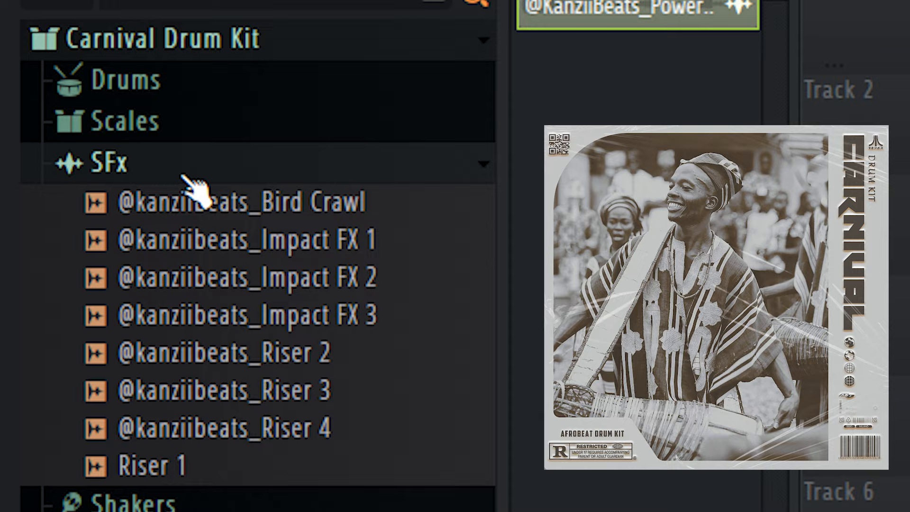
click(185, 199)
click(138, 286)
click(72, 66)
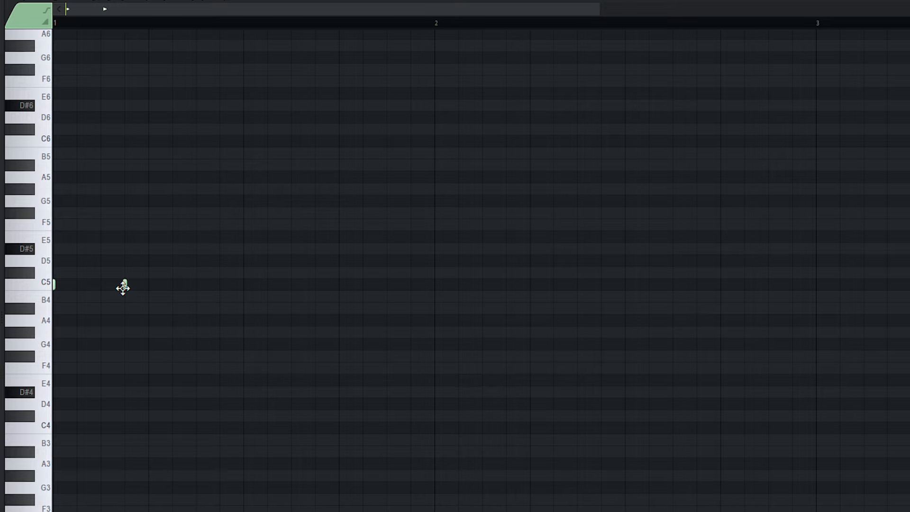
Step: Lay out six short clap hits on C5 across bar 1 while checking their timing in playback
key(space)
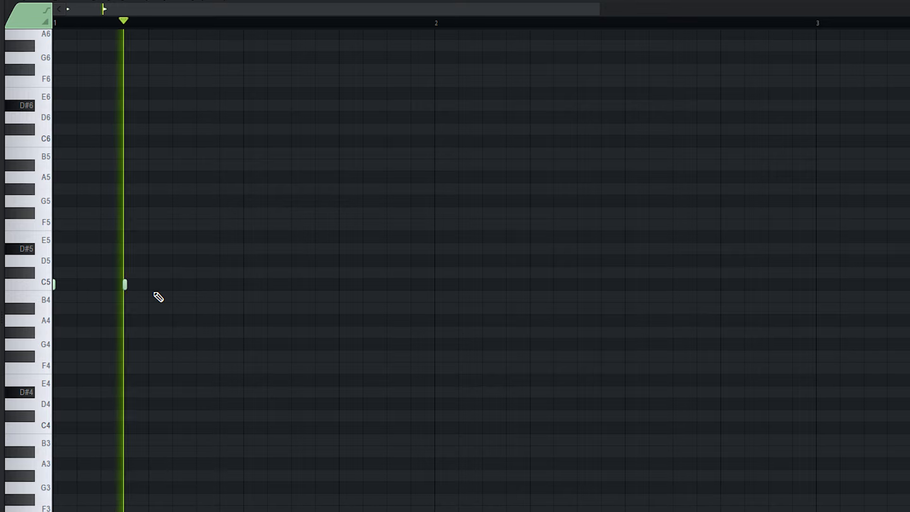
key(space)
key(space)
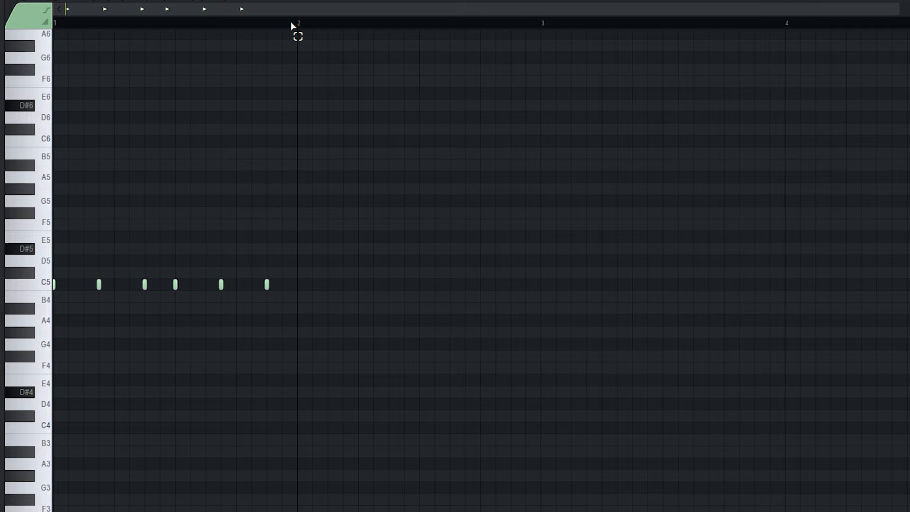
Step: Duplicate the one-bar clap rhythm into bars 2, 3 and 4
key(ctrl+a)
scroll(176, 278, down, 2)
key(ctrl+b)
key(ctrl+b)
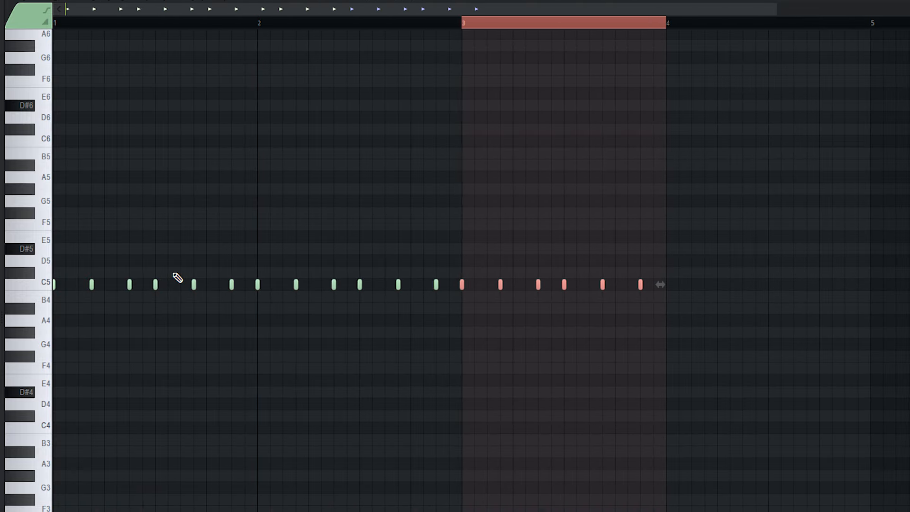
key(ctrl+b)
scroll(163, 298, down, 2)
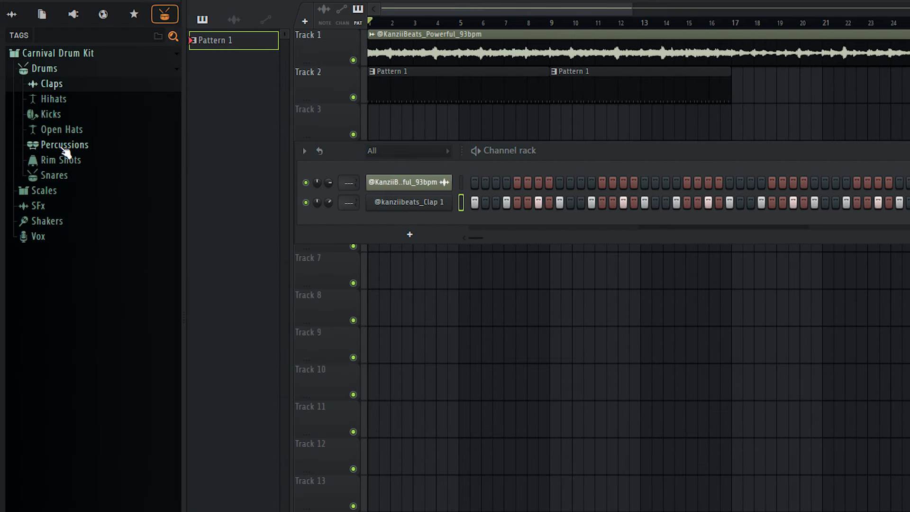
Step: Add the Conga 1 sample from the kit's Percussions as a new channel below the clap and play the pattern
click(64, 145)
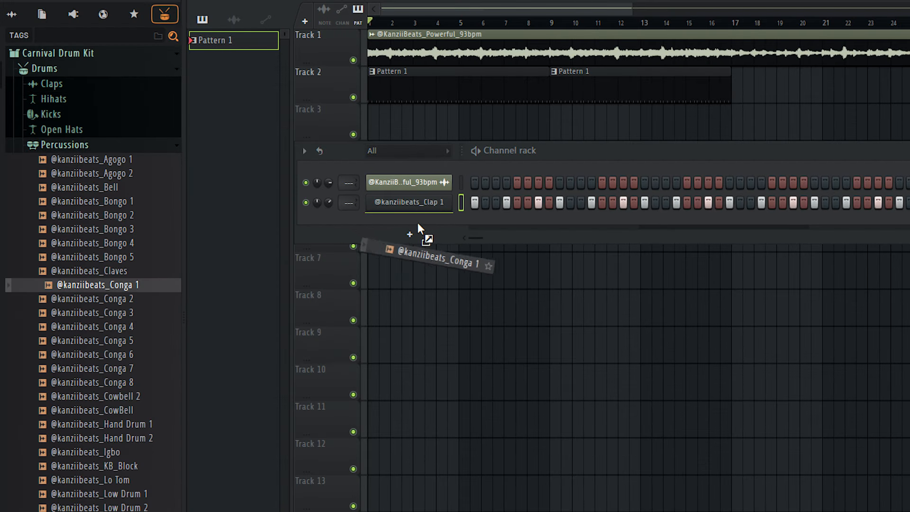
drag(418, 224, 418, 222)
key(space)
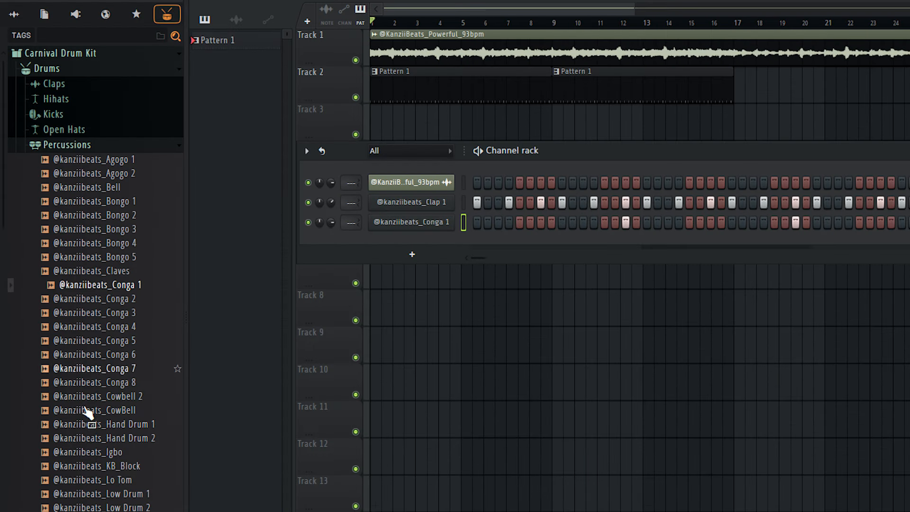
Step: Audition Cowbell 2 and add the CowBell sample from Percussions as a new channel below the conga
drag(90, 398, 117, 398)
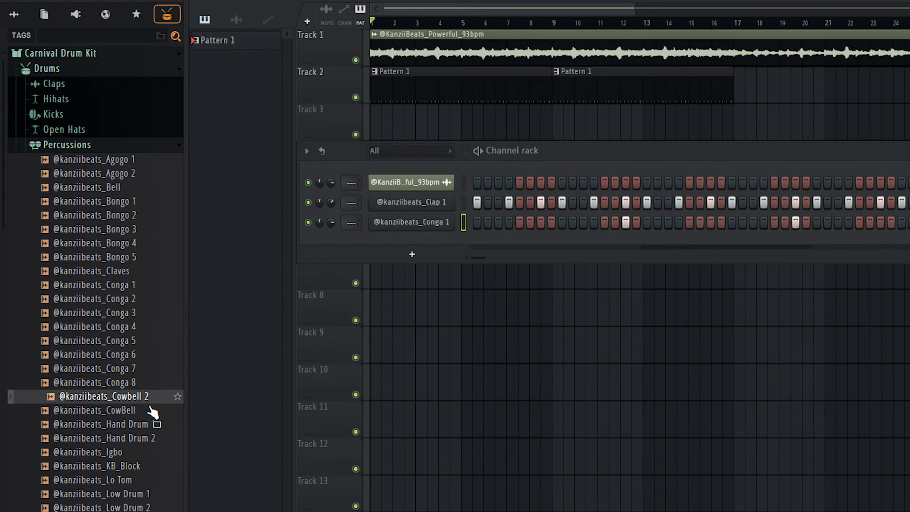
click(140, 410)
drag(451, 240, 433, 239)
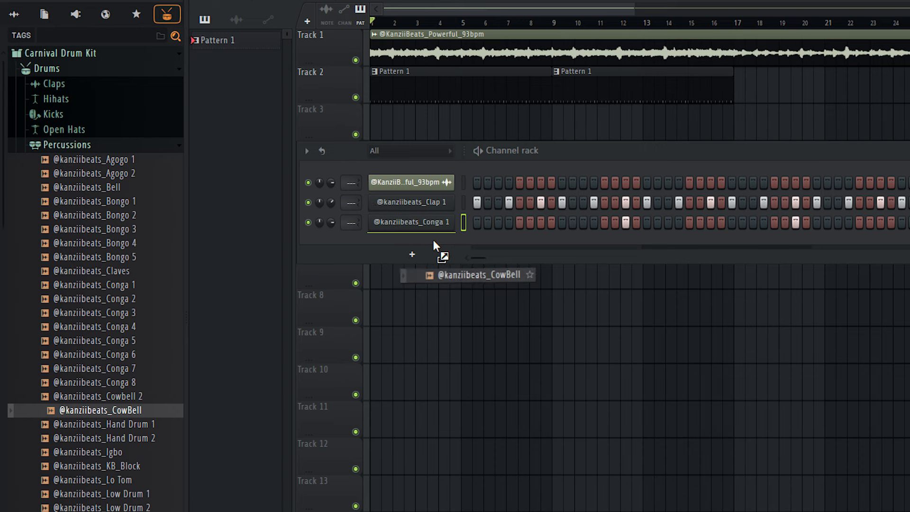
Step: Program CowBell hits on steps 12 and 15 of each bar while checking their timing in playback
key(space)
click(604, 242)
click(625, 242)
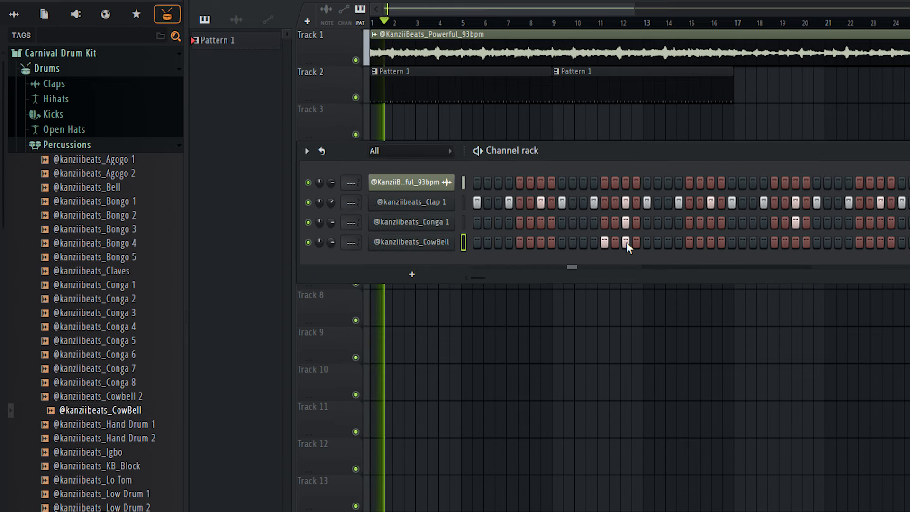
right_click(604, 242)
click(594, 242)
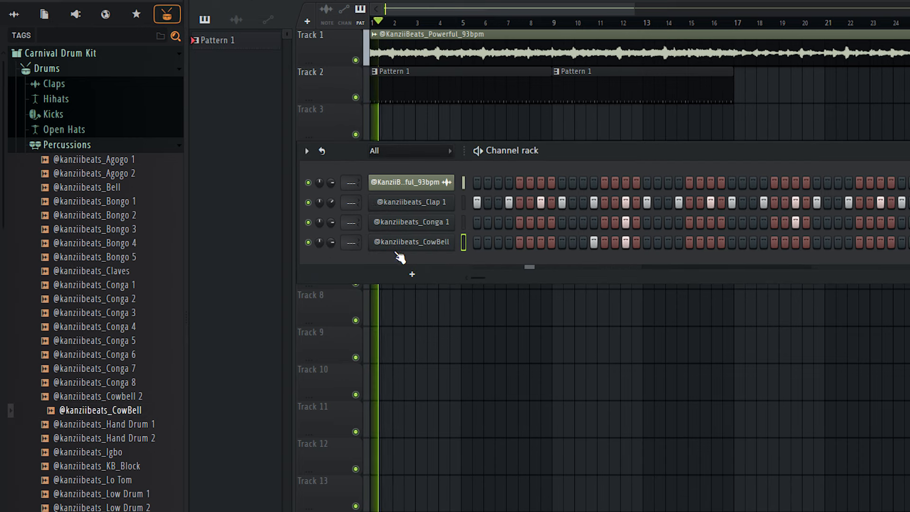
right_click(450, 239)
click(476, 243)
key(ctrl+b)
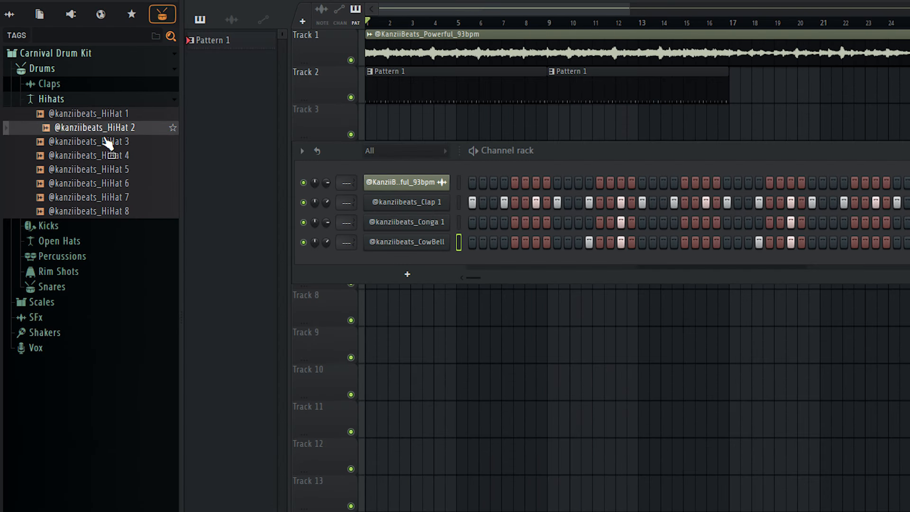
Step: Add HiHat 1 from the kit's Hihats as a channel below the CowBell and place a hit on step 10 of every bar
drag(119, 119, 215, 189)
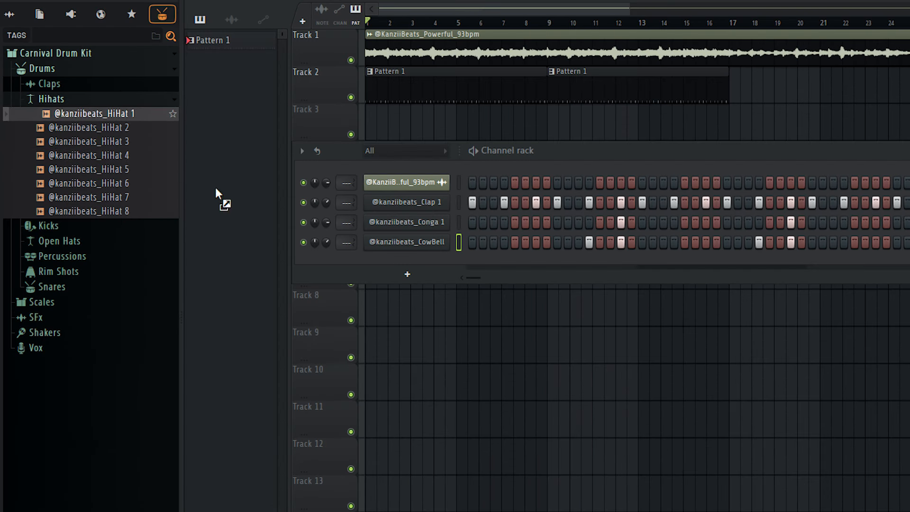
drag(422, 252, 432, 259)
key(space)
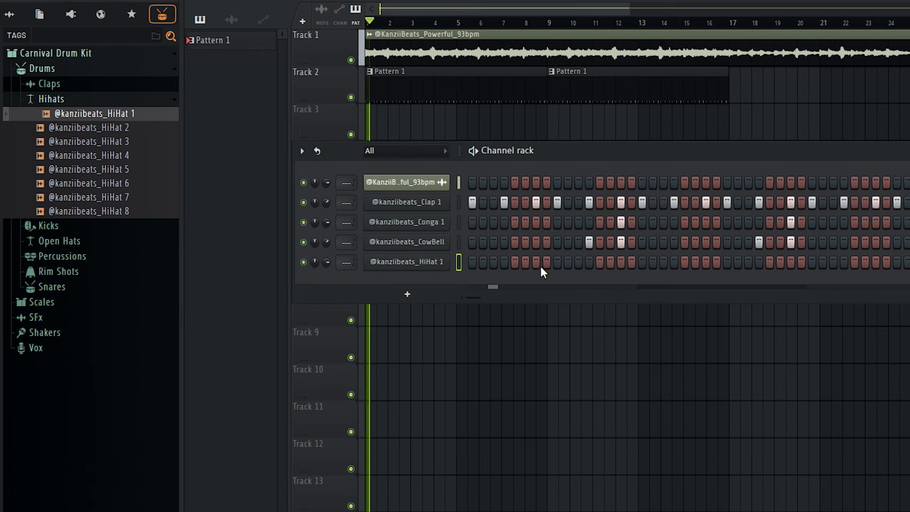
click(567, 264)
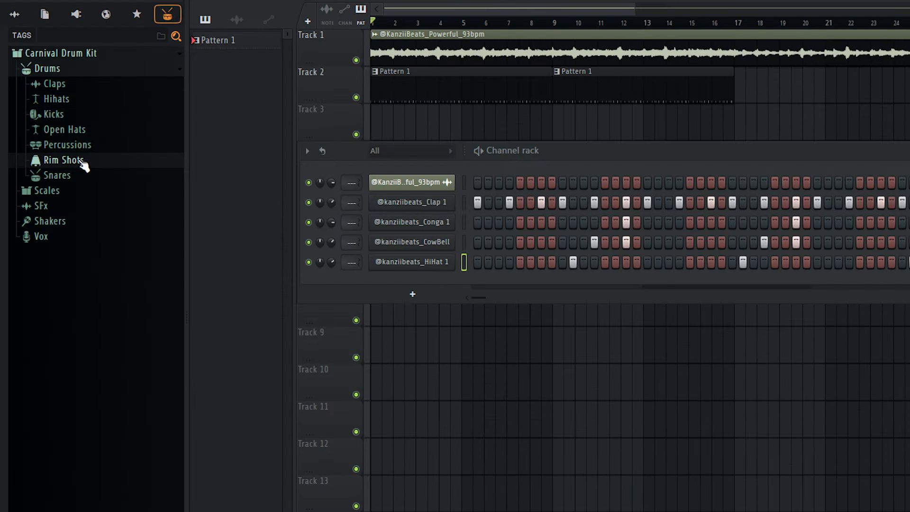
Step: Add Rimshot 1 from the Rim Shots folder as a new channel and place hits on steps 1 and 4 of each bar
click(85, 164)
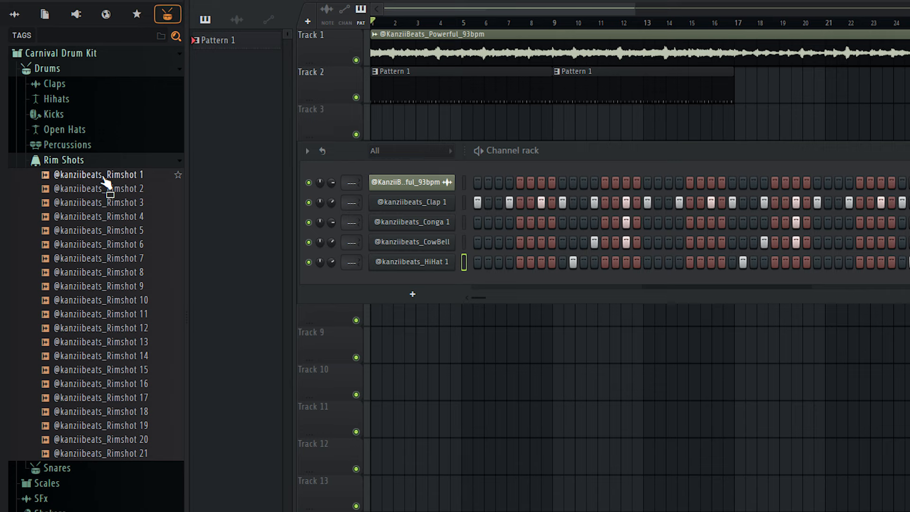
drag(458, 284, 480, 282)
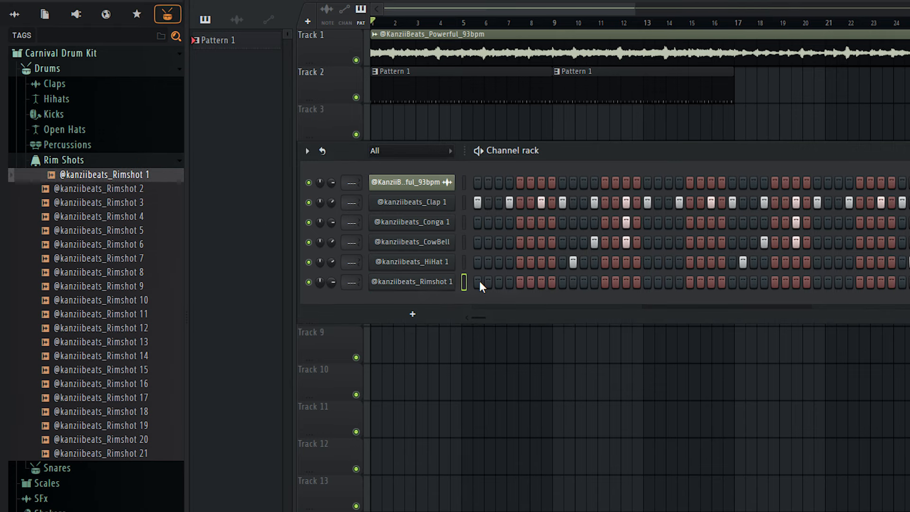
click(508, 282)
key(space)
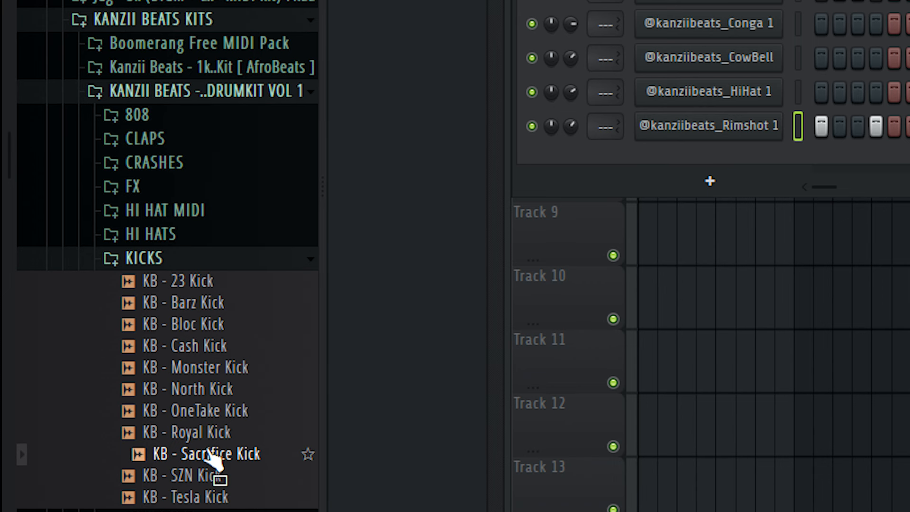
Step: Add KB - Sacrifice Kick and the open hat KB - Skit OH from the Kanzii Beats Drumkit Vol 1 as new channels
drag(208, 457, 710, 174)
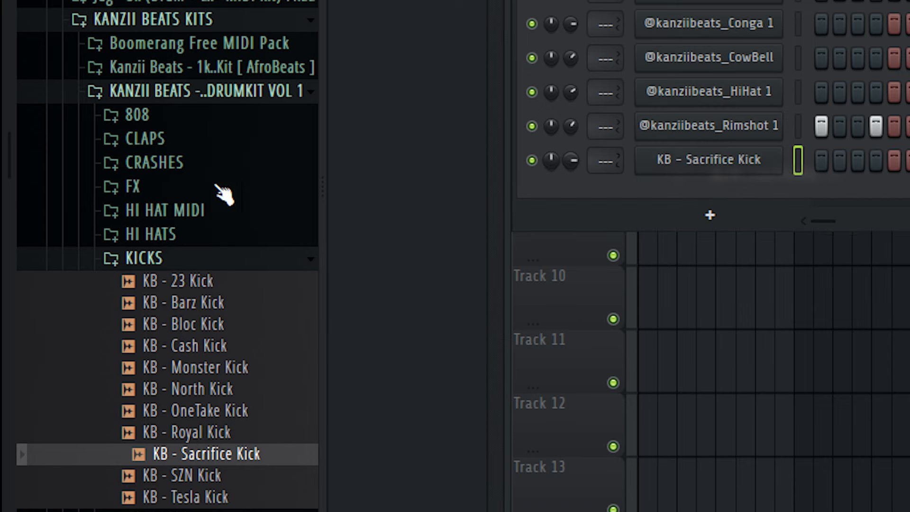
click(156, 234)
click(163, 236)
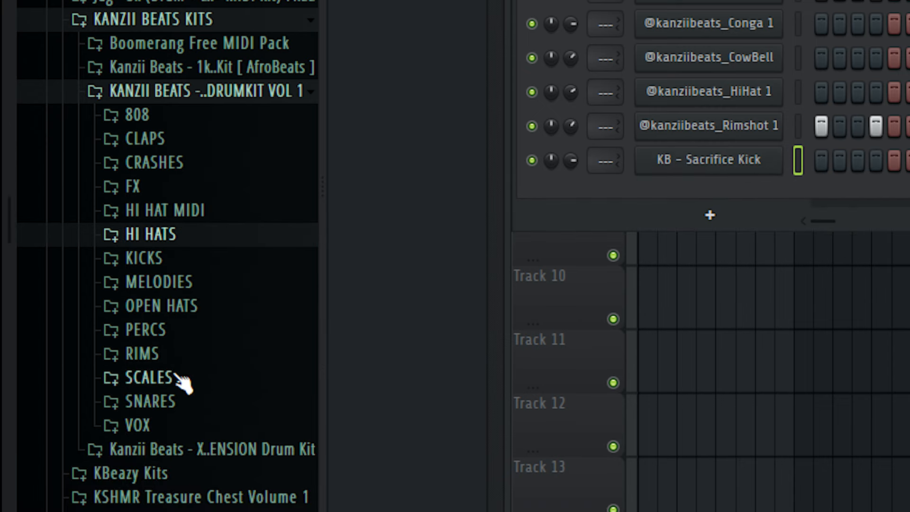
click(161, 306)
drag(166, 436, 160, 412)
drag(816, 206, 731, 179)
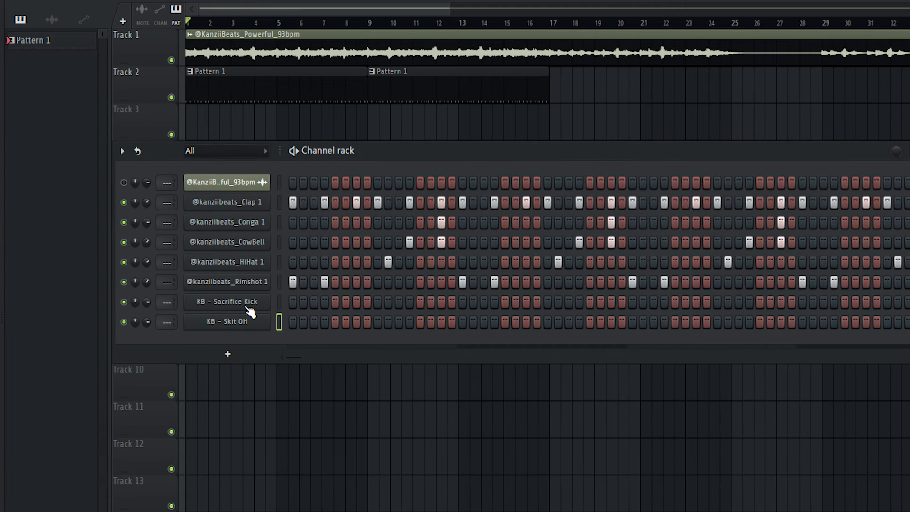
Step: Program a two-bar Sacrifice Kick rhythm on steps 1, 4 and 16 of bar 1 and steps 1, 4 and 12 of bar 2
key(space)
click(324, 301)
click(452, 302)
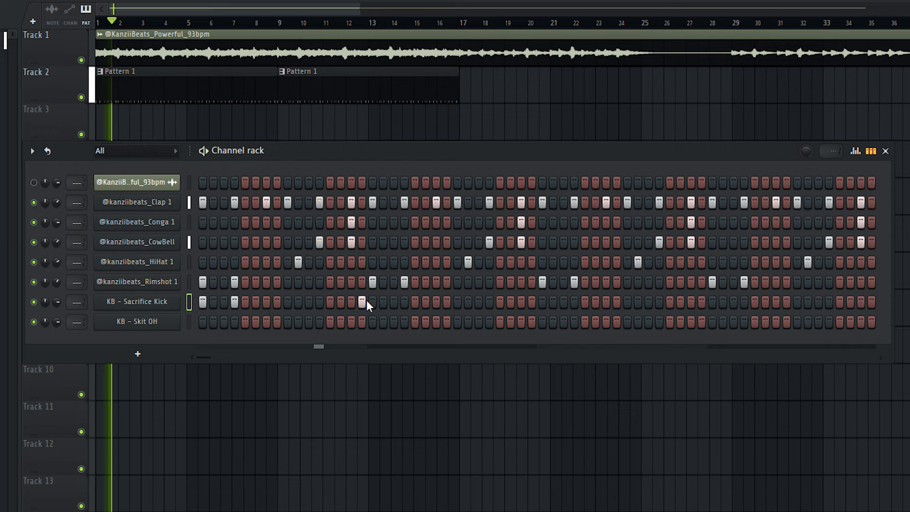
click(462, 301)
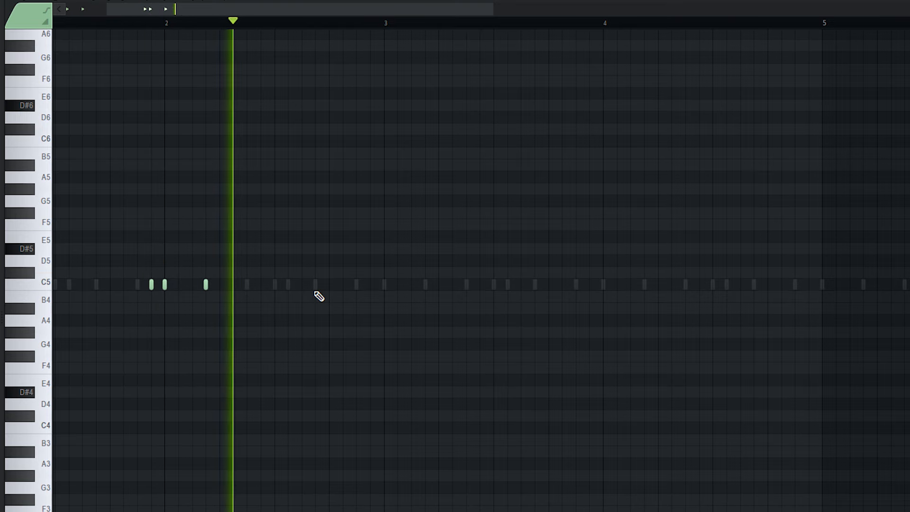
click(315, 288)
key(space)
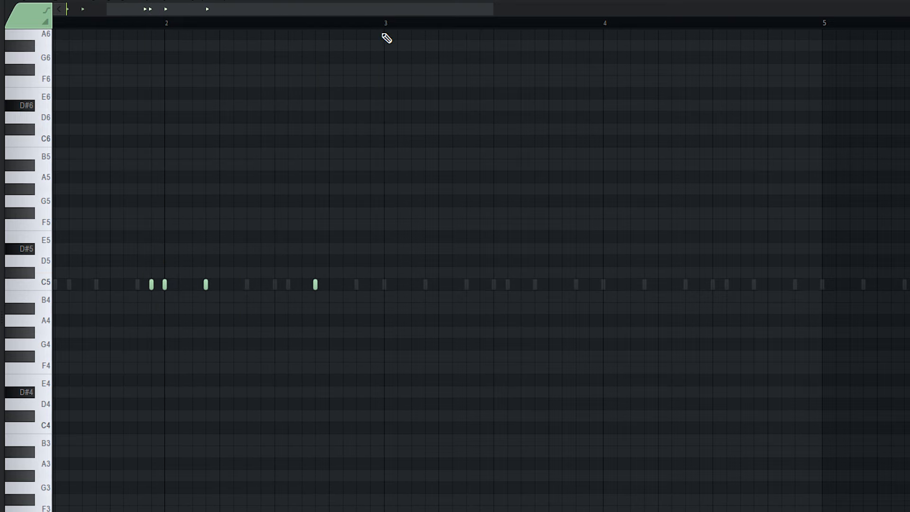
Step: Duplicate the two-bar kick rhythm into bars 3 and 4 and add an extra C5 hit near the end of bar 4
key(ctrl+a)
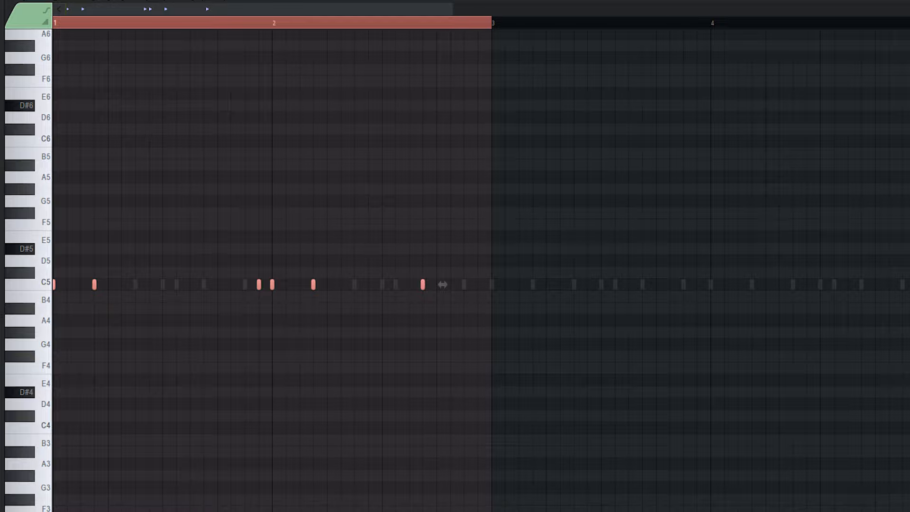
key(ctrl+b)
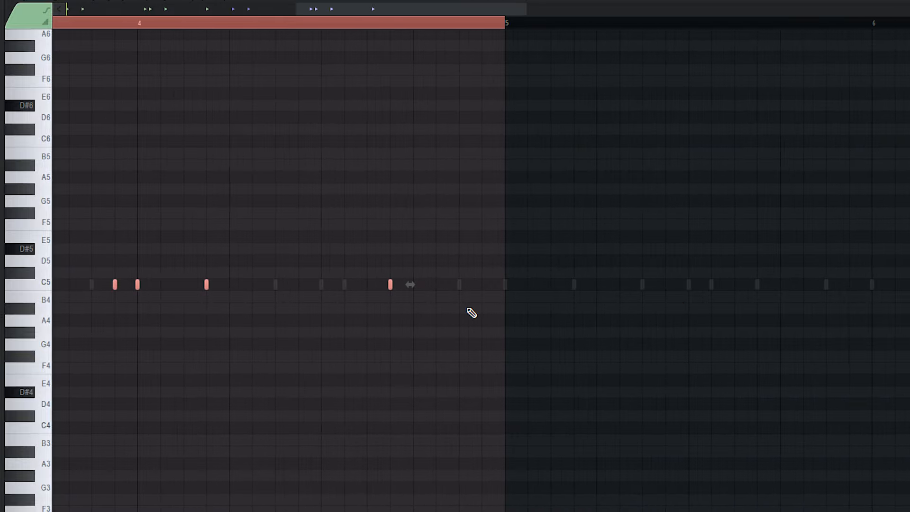
key(ctrl+d)
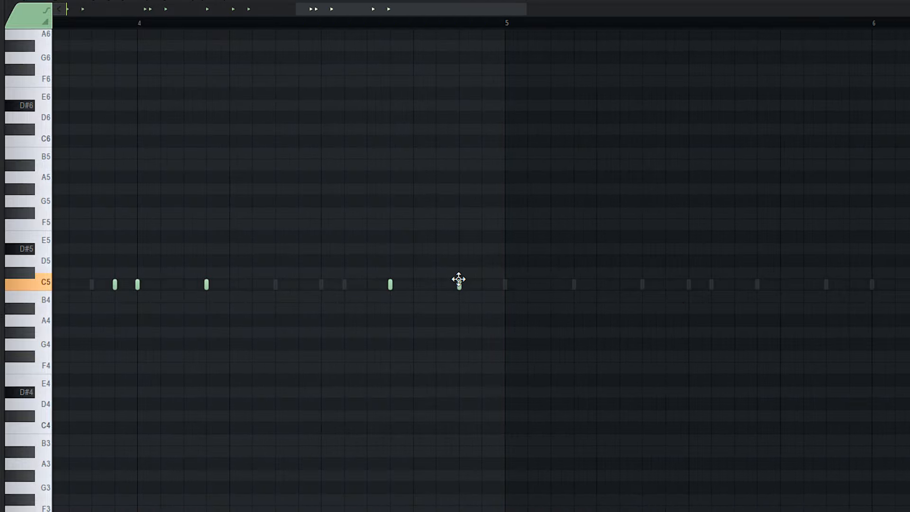
Step: Duplicate the four-bar kick pattern into bars 5 to 8 and clear the selection
scroll(481, 300, down, 4)
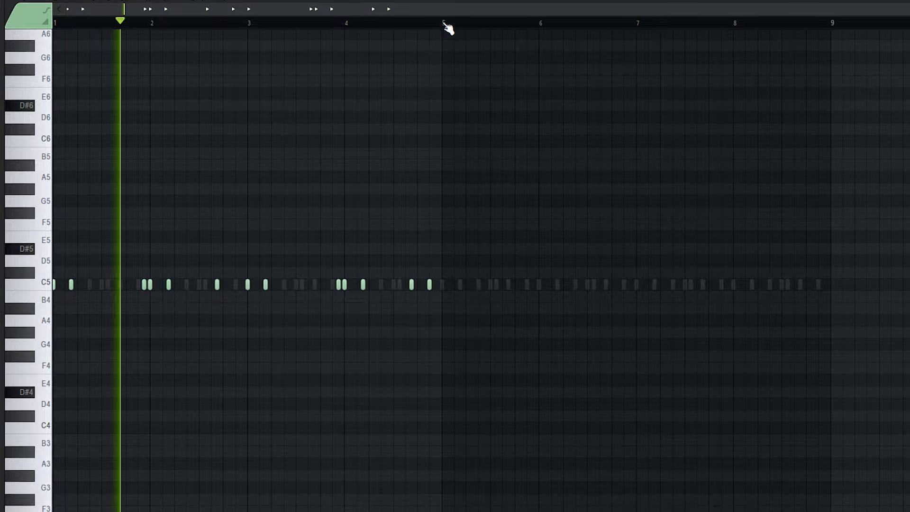
key(ctrl+a)
key(ctrl+b)
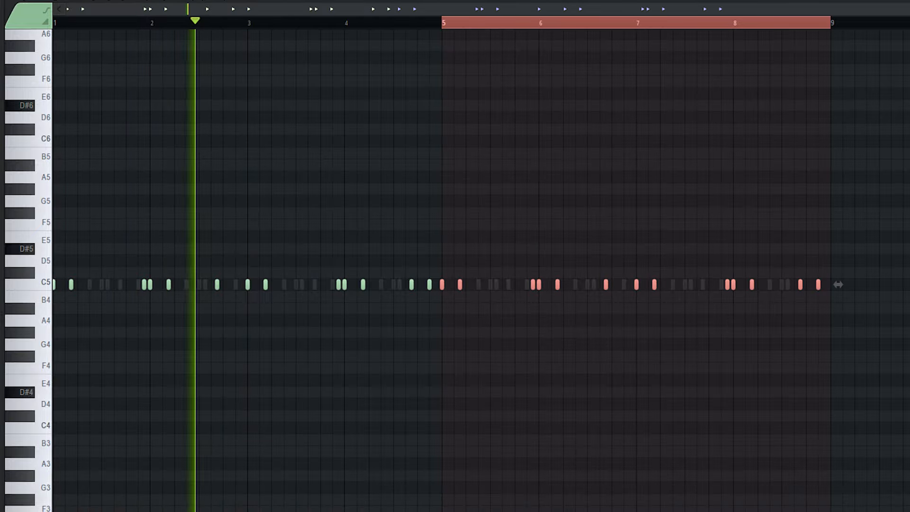
key(ctrl+d)
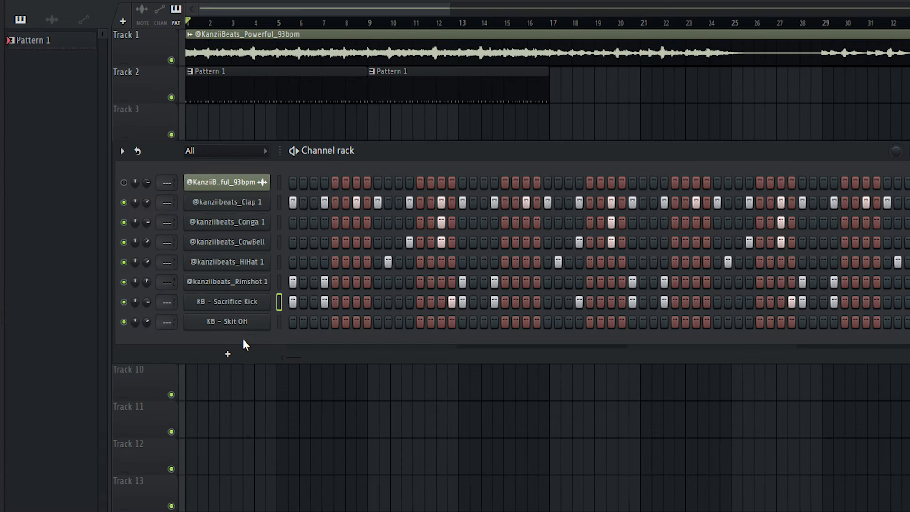
click(239, 325)
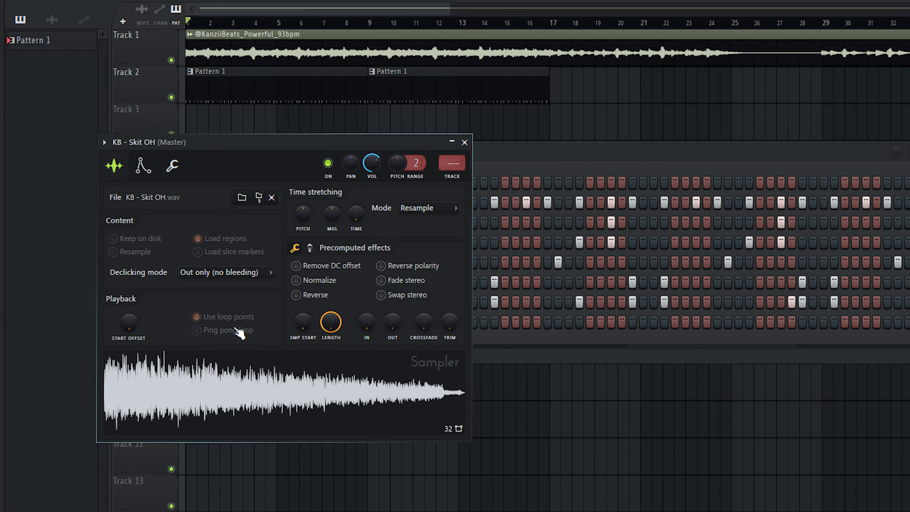
key(Escape)
right_click(254, 325)
key(Escape)
click(259, 326)
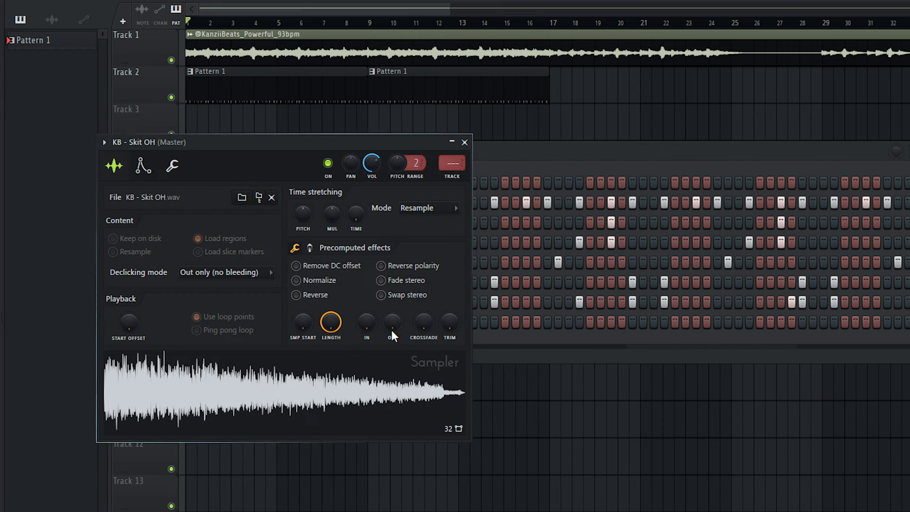
key(Escape)
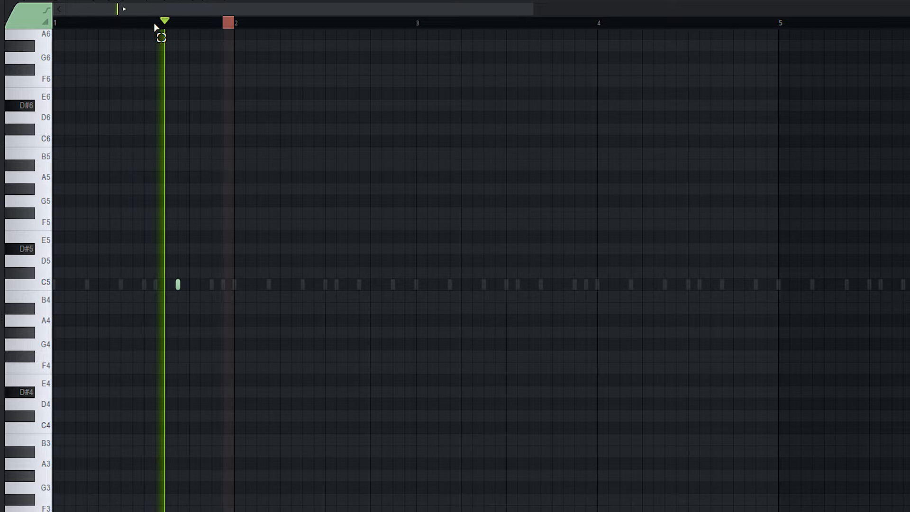
Step: Place a Skit OH hit on C5 at step 12 of bar 1 and repeat it in every bar through bar 8
drag(154, 27, 54, 24)
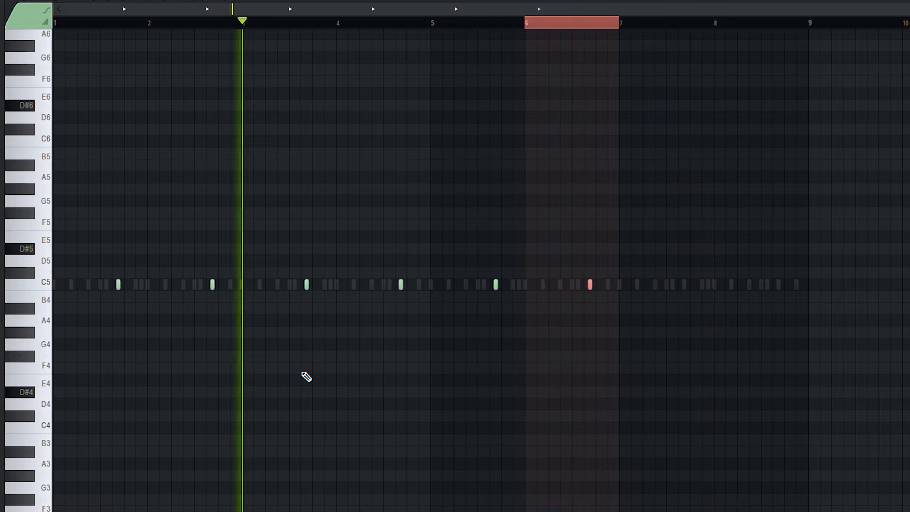
key(ctrl+b)
key(ctrl+b)
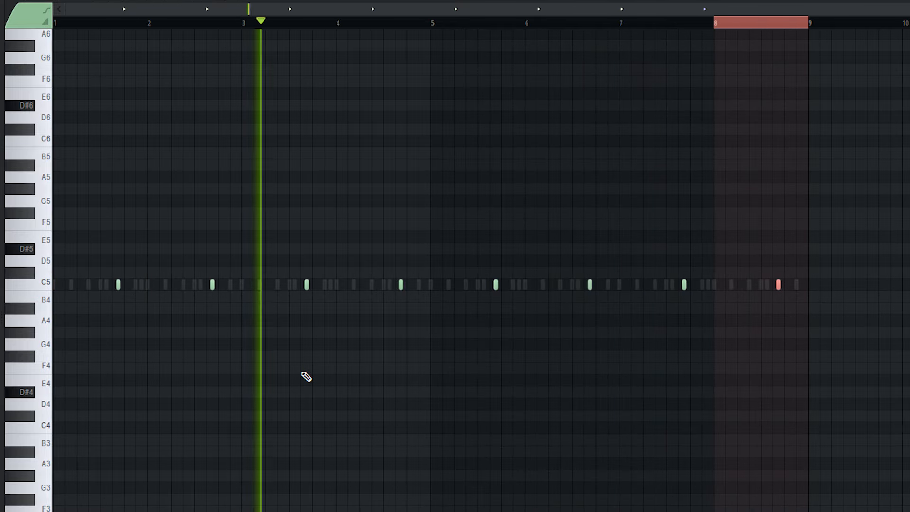
key(ctrl+d)
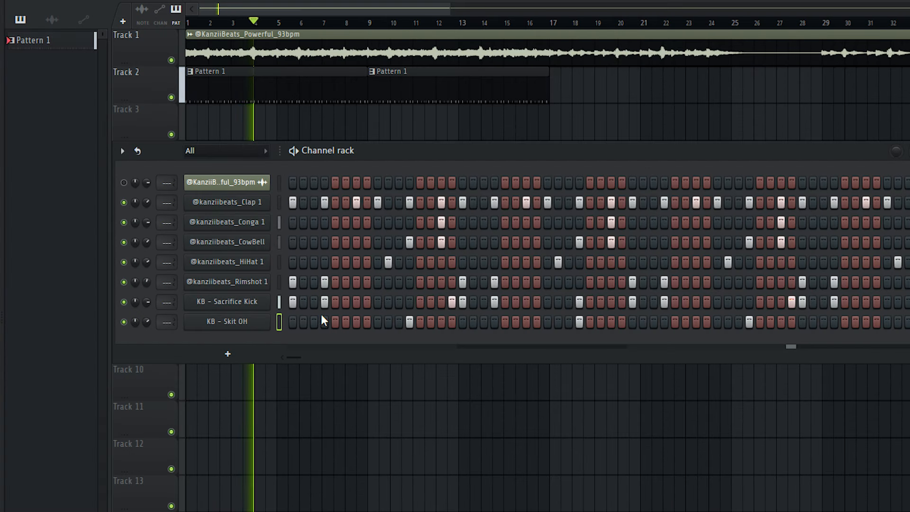
Step: Select all the Skit OH hits and shift them to step 7 of each bar, checking the timing in playback
right_click(272, 316)
click(301, 318)
drag(909, 312, 64, 257)
key(space)
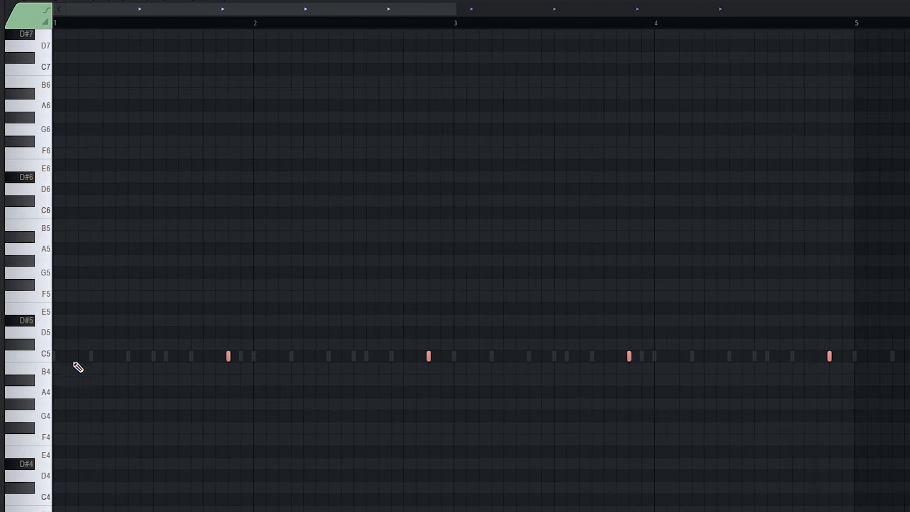
scroll(78, 367, up, 1)
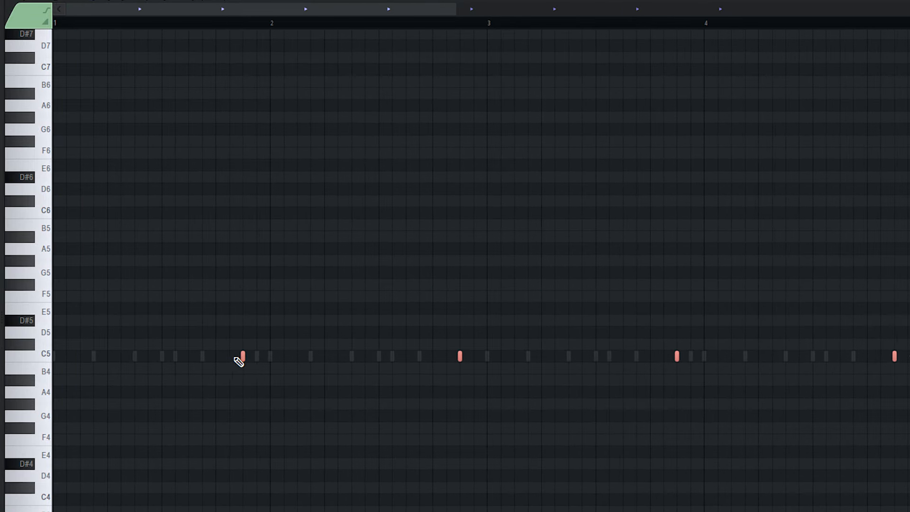
key(space)
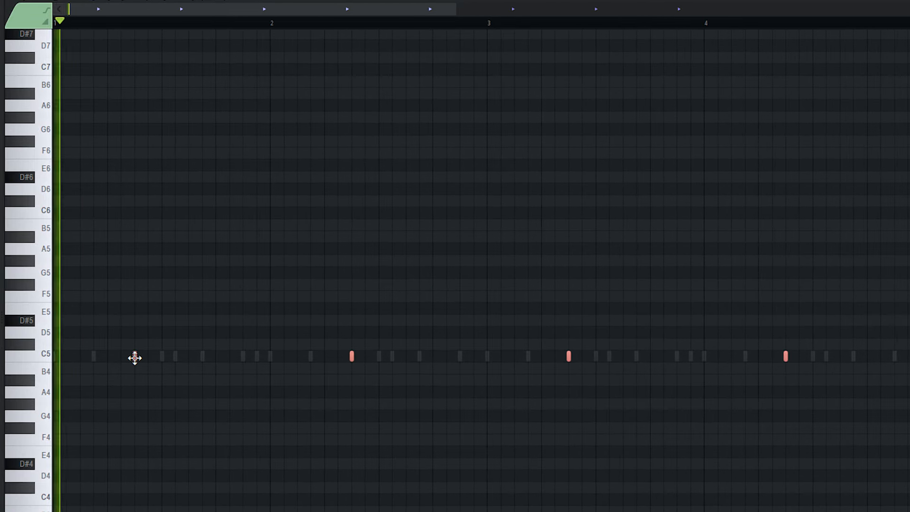
scroll(143, 399, down, 6)
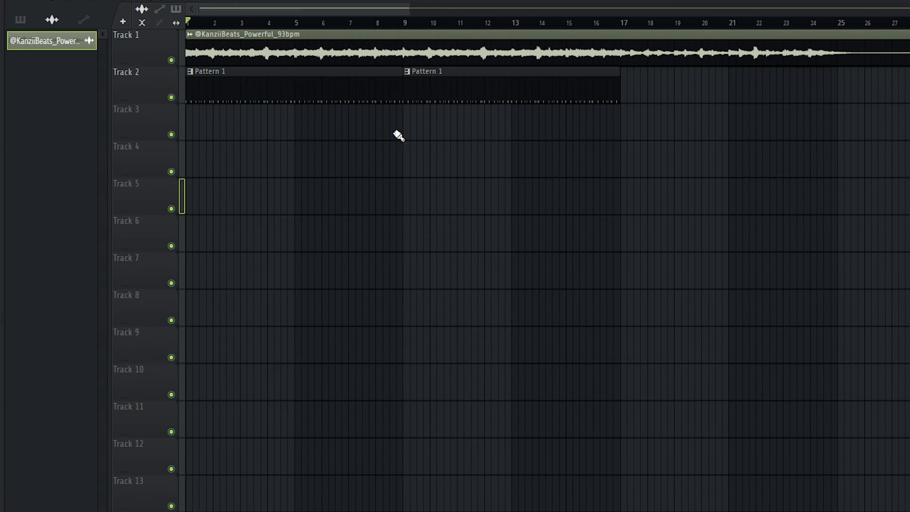
Step: View the sample settings of the rendered melody audio clip on Track 1
double_click(359, 49)
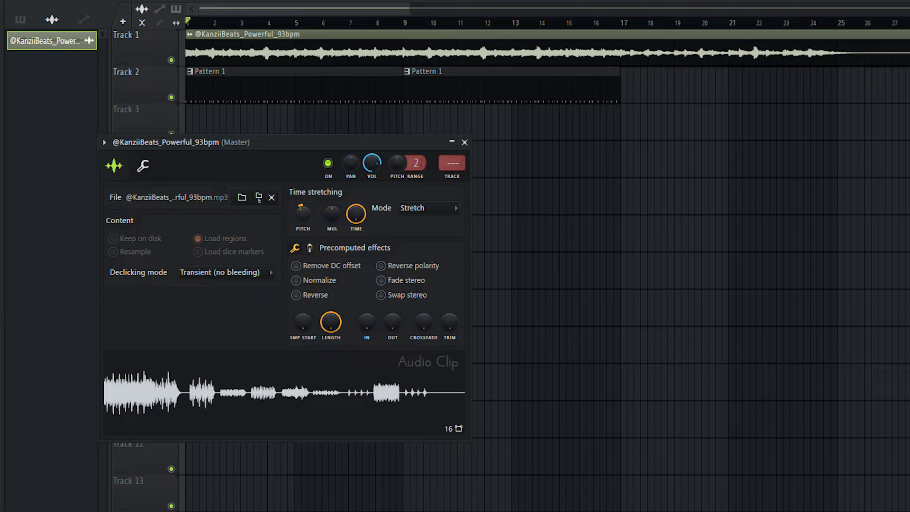
key(Escape)
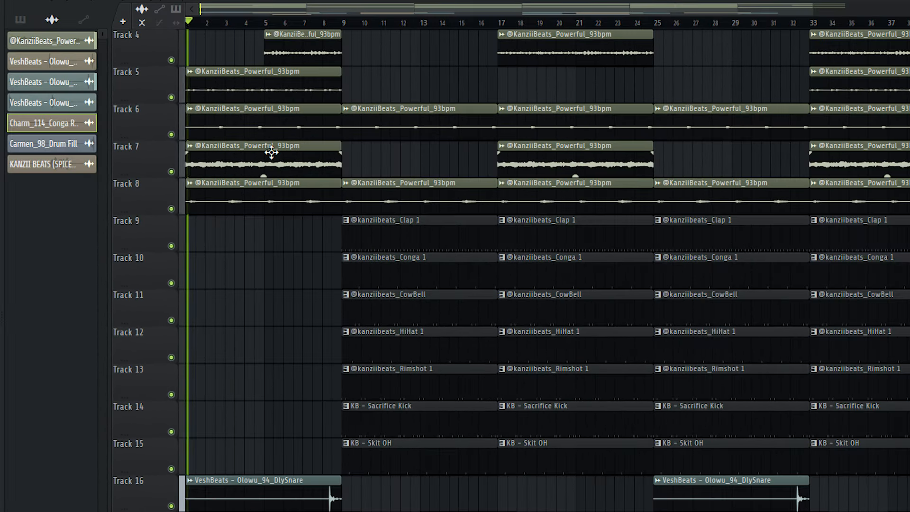
Step: Examine the playlist arrangement during playback, covering the melody stems, drum patterns, and snare, crash, conga roll and drum fill clips
scroll(300, 148, up, 3)
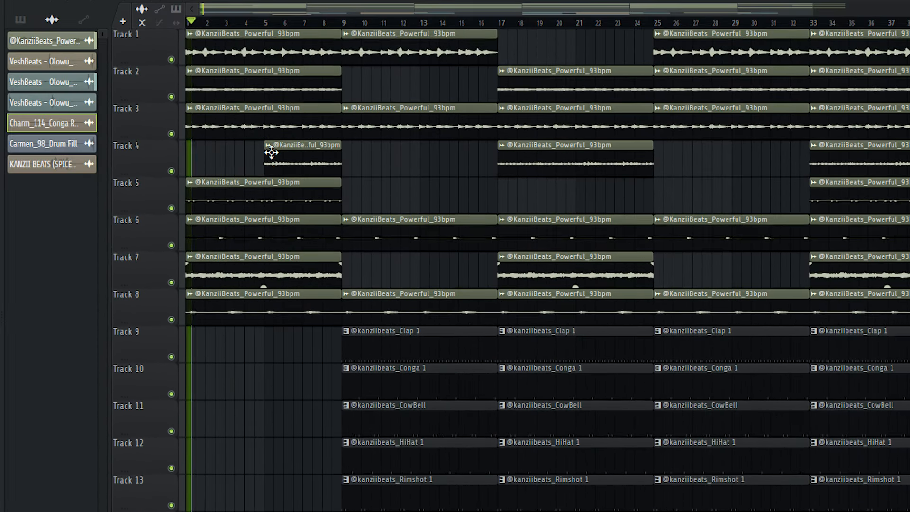
scroll(300, 148, down, 4)
scroll(300, 150, up, 2)
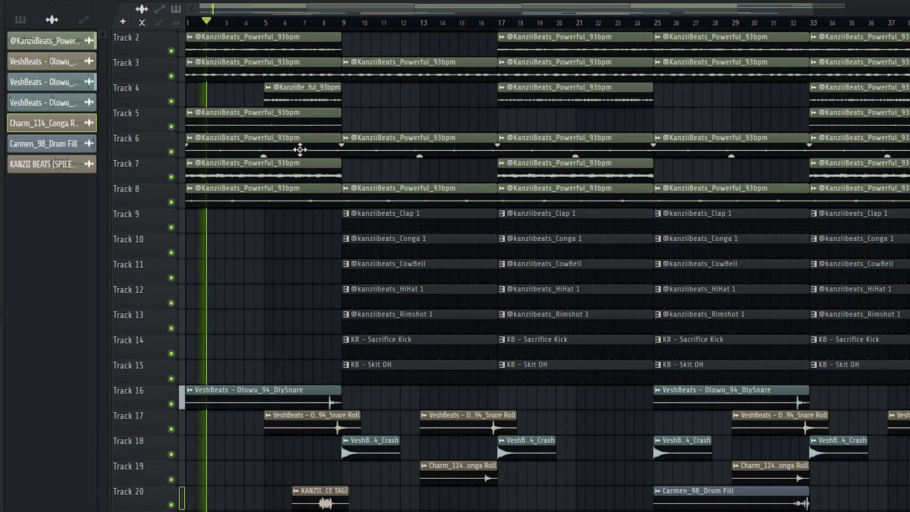
scroll(300, 150, up, 2)
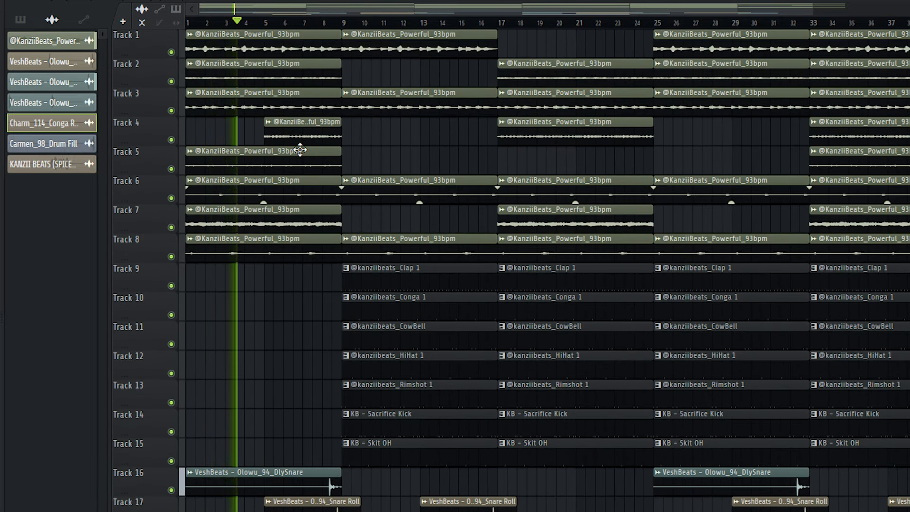
scroll(301, 149, up, 1)
scroll(332, 146, down, 1)
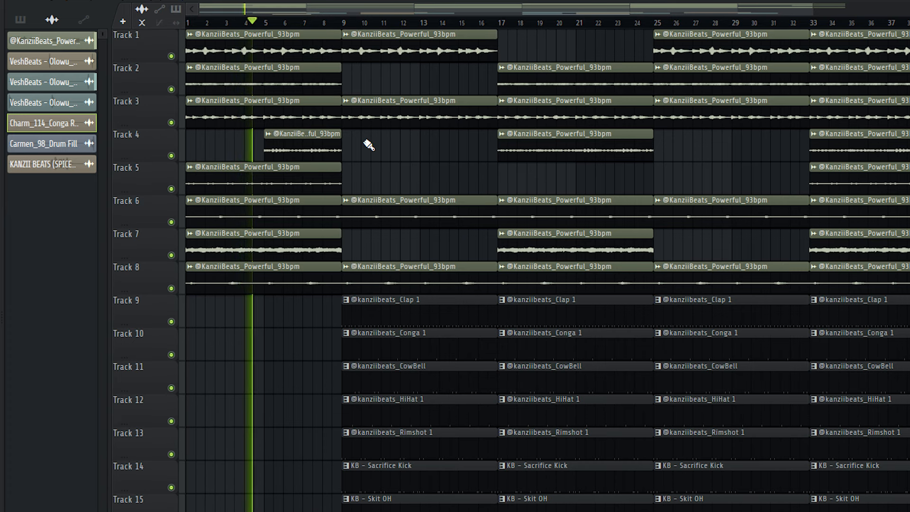
scroll(368, 144, down, 1)
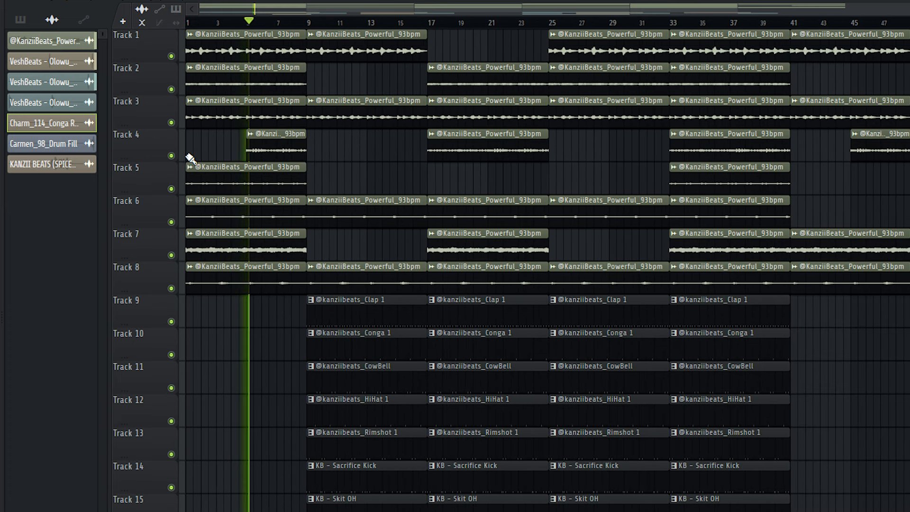
scroll(191, 158, up, 1)
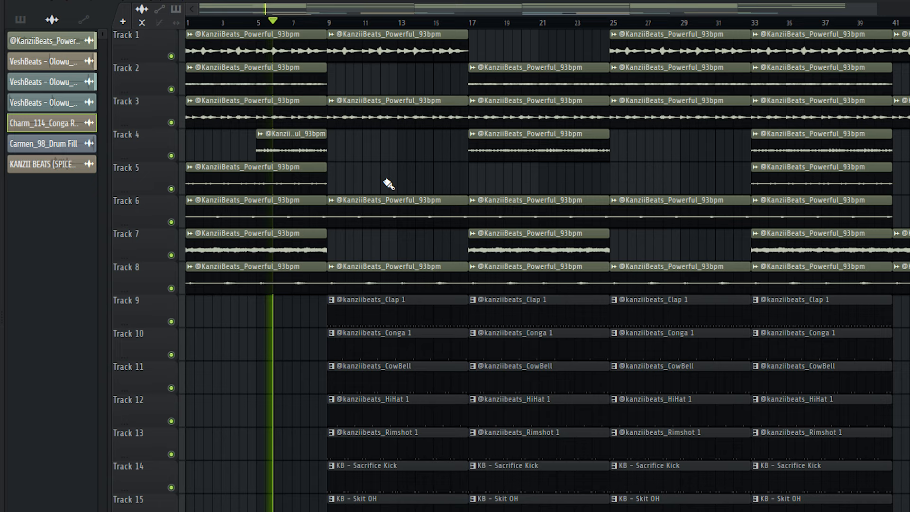